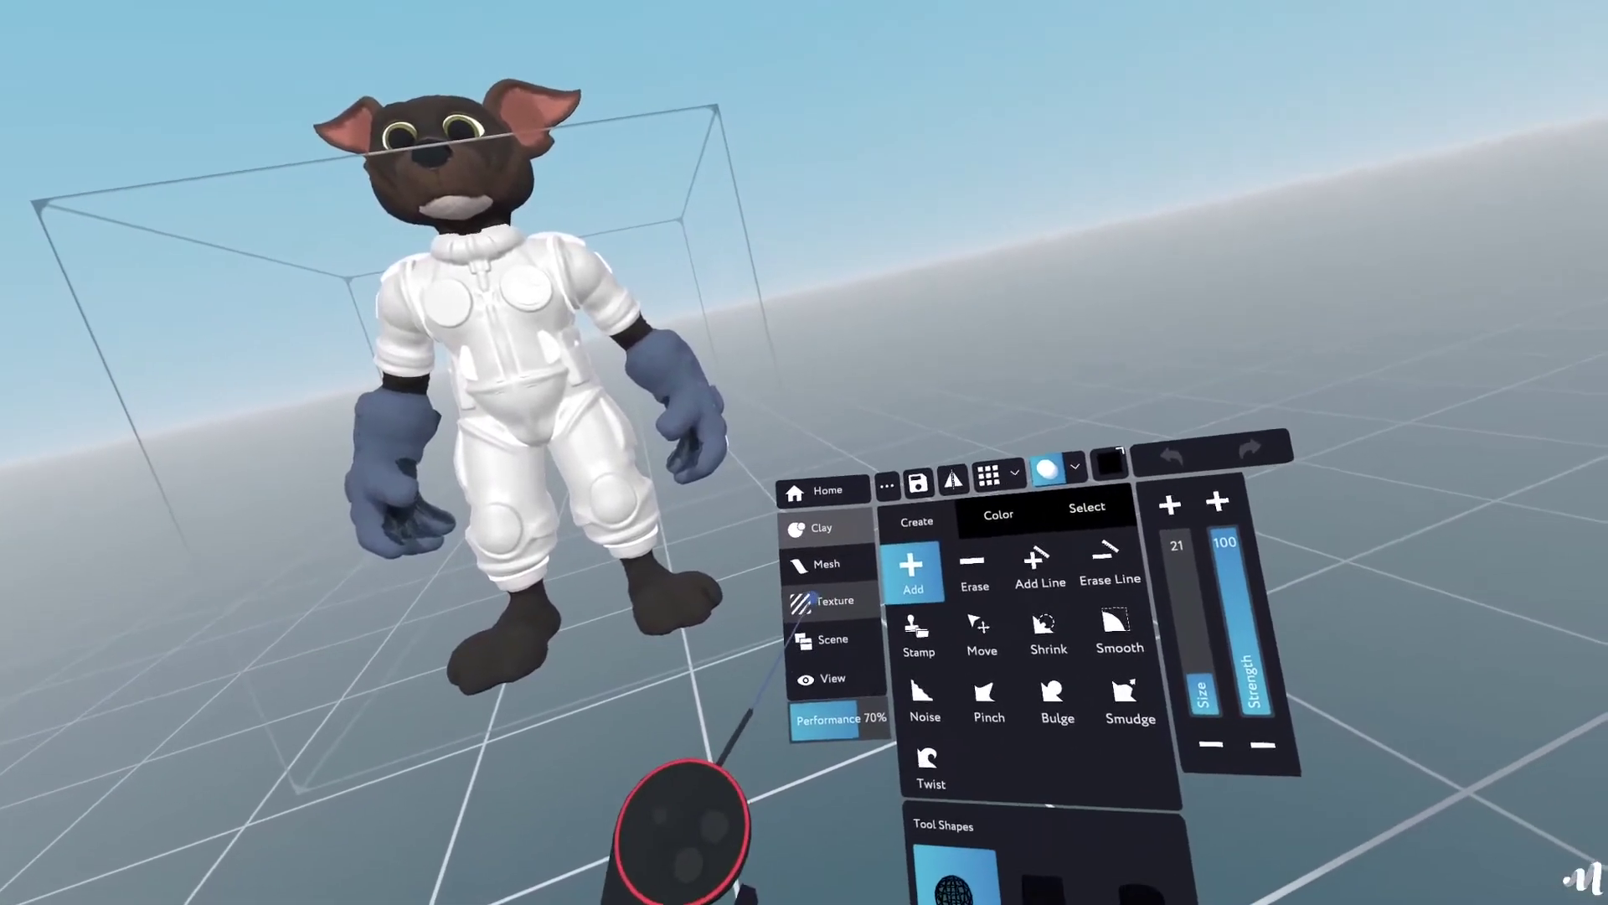
Switch to texture painting and open the mesh preparation settings for the UV-less dog body.
left_click(844, 633)
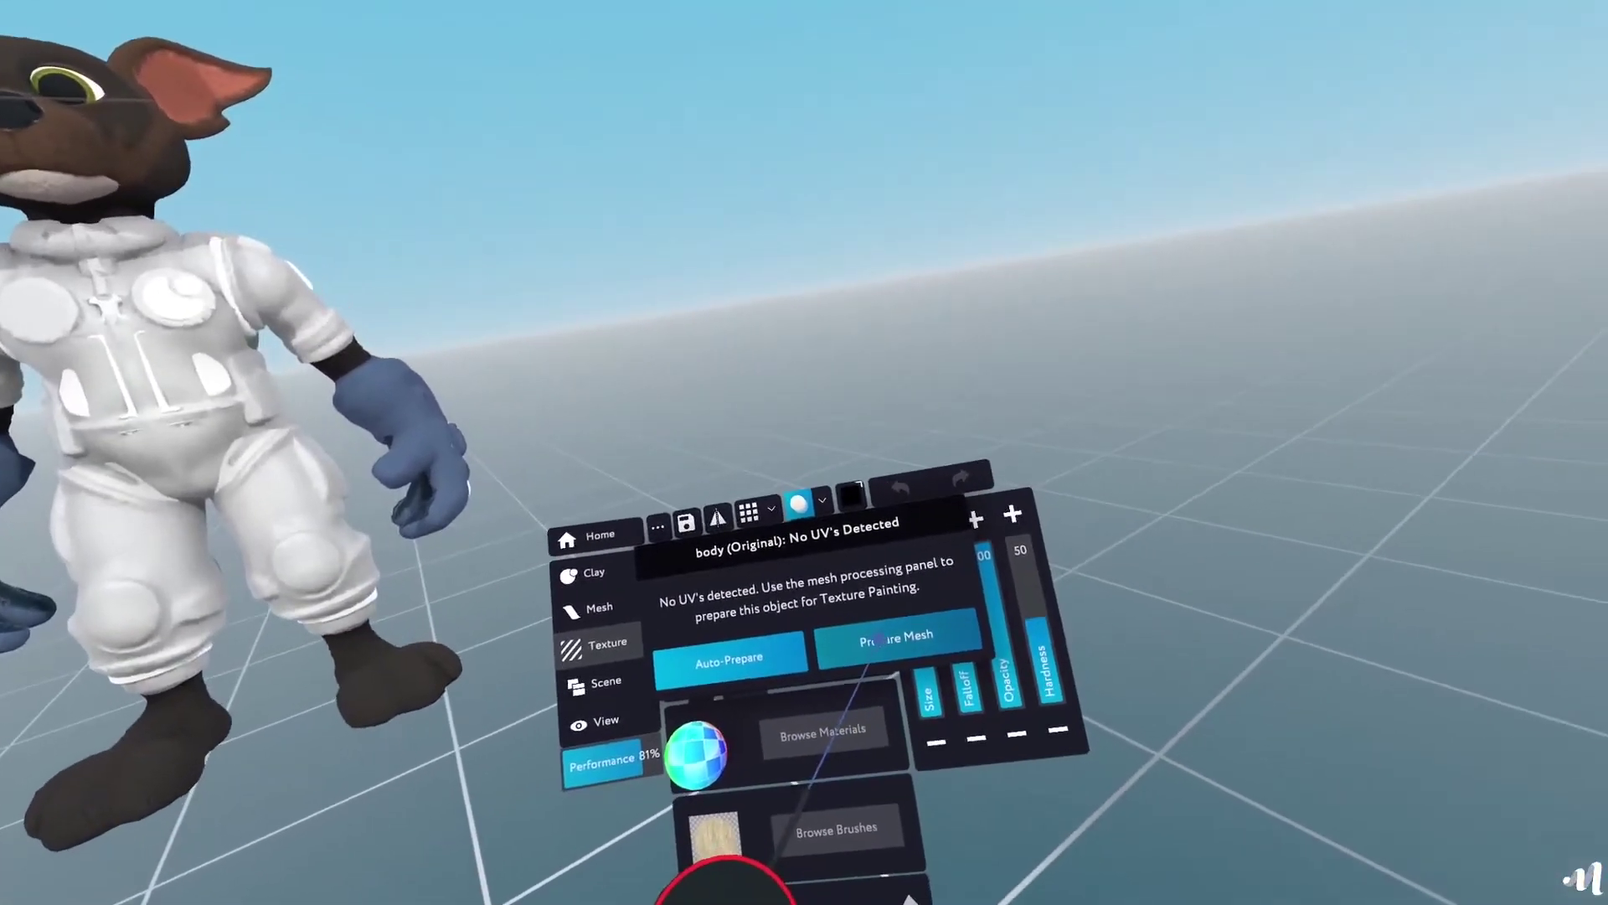
left_click(1499, 842)
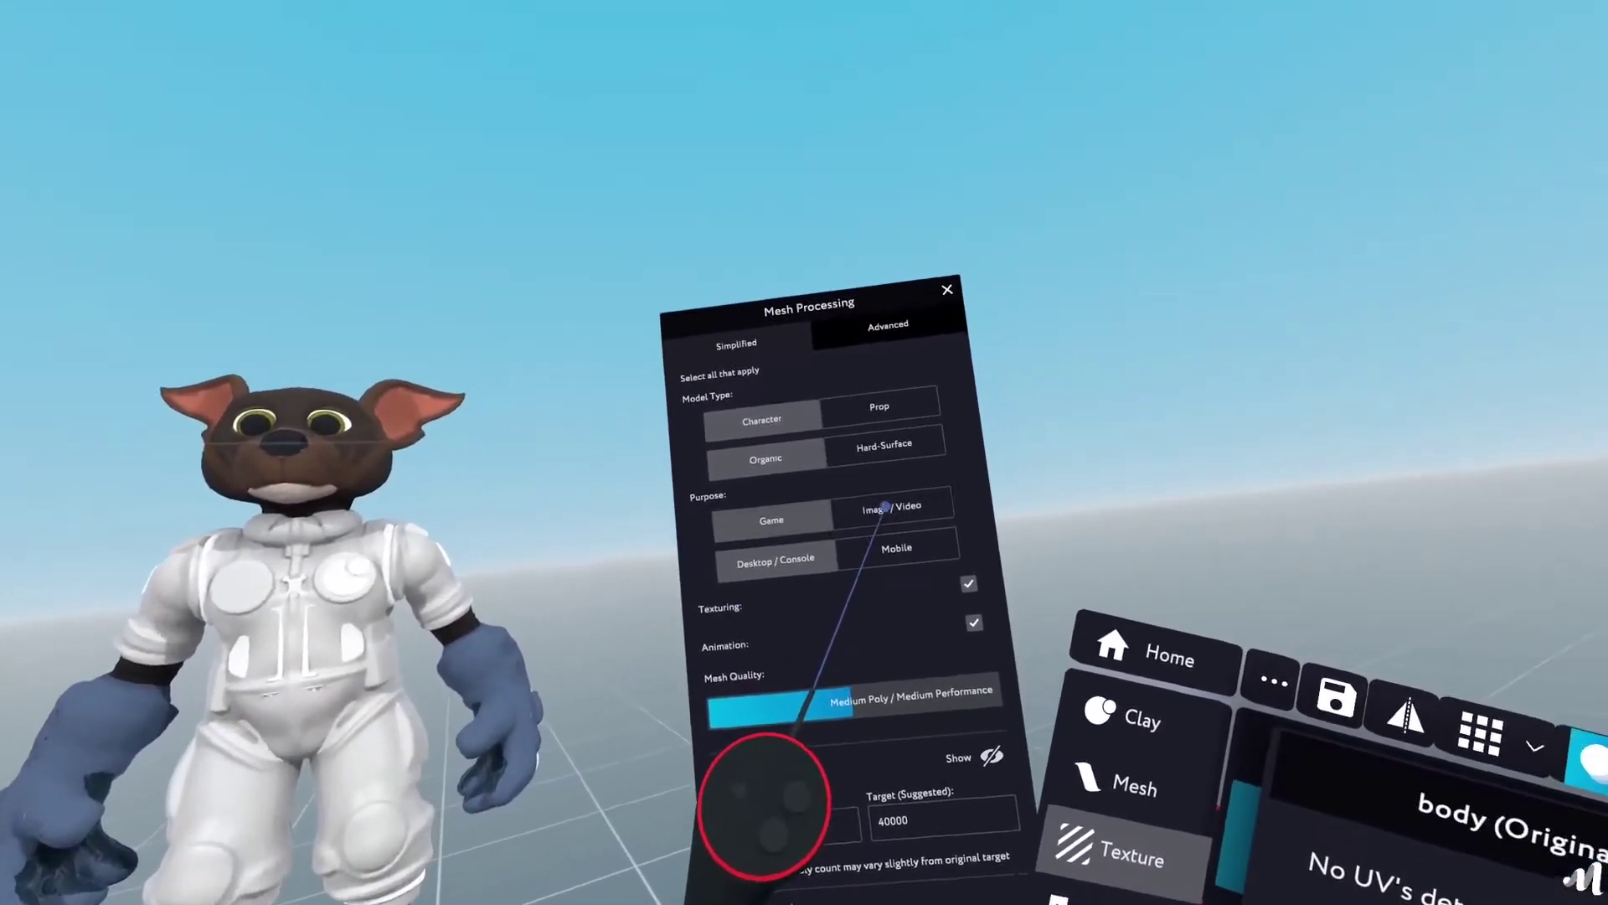
Process the mesh as Image / Video with texturing enabled and polygons shown.
left_click(885, 507)
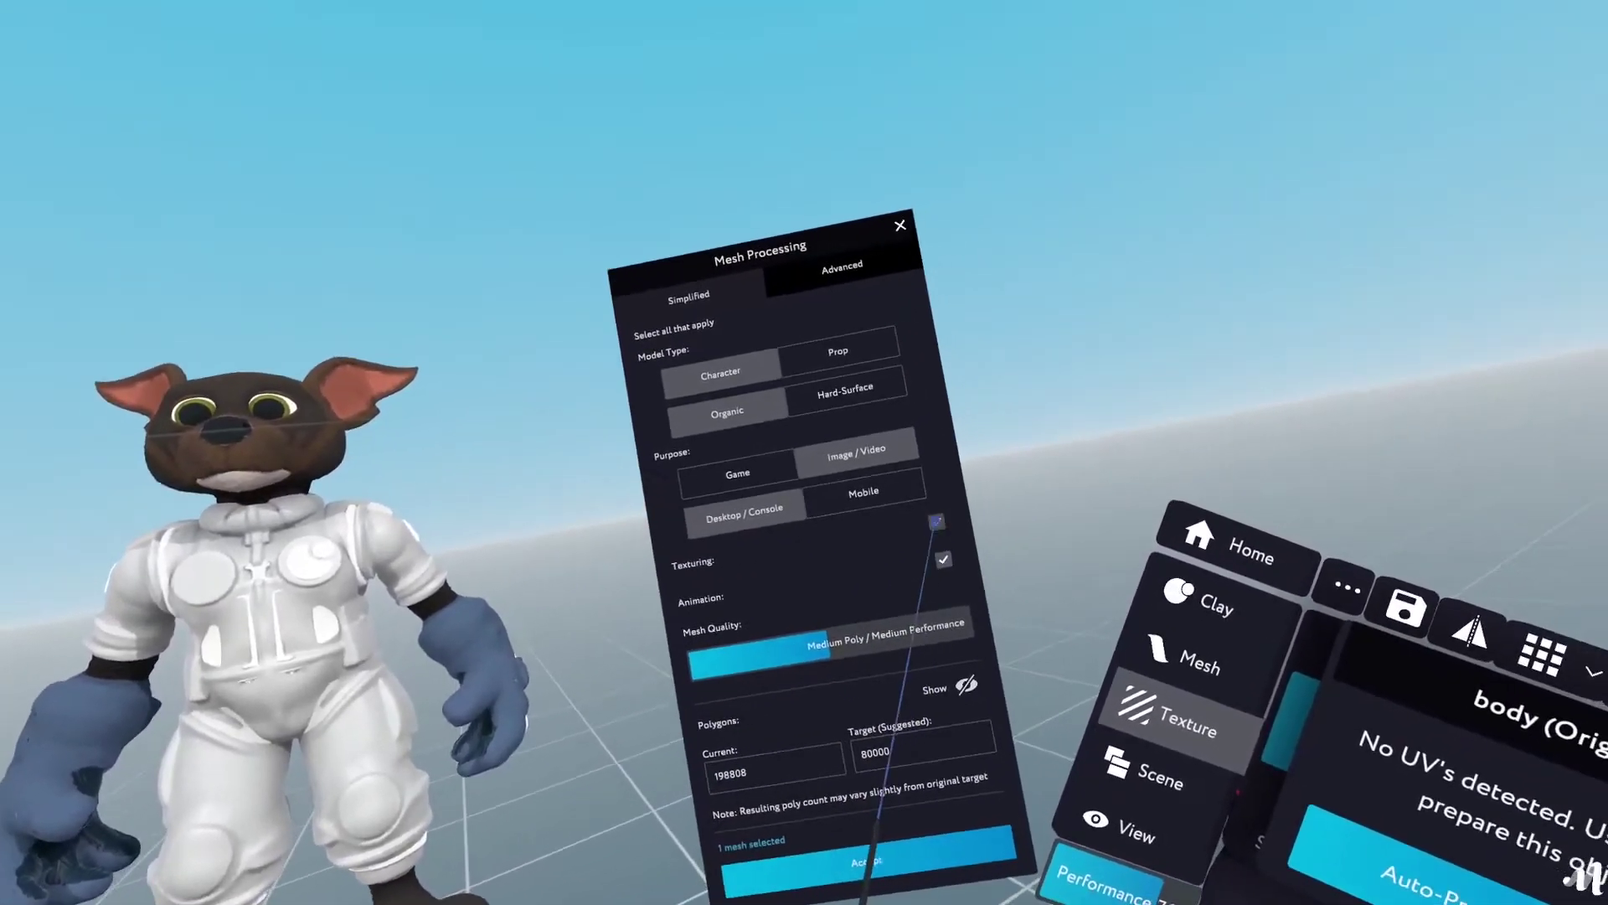
left_click(937, 522)
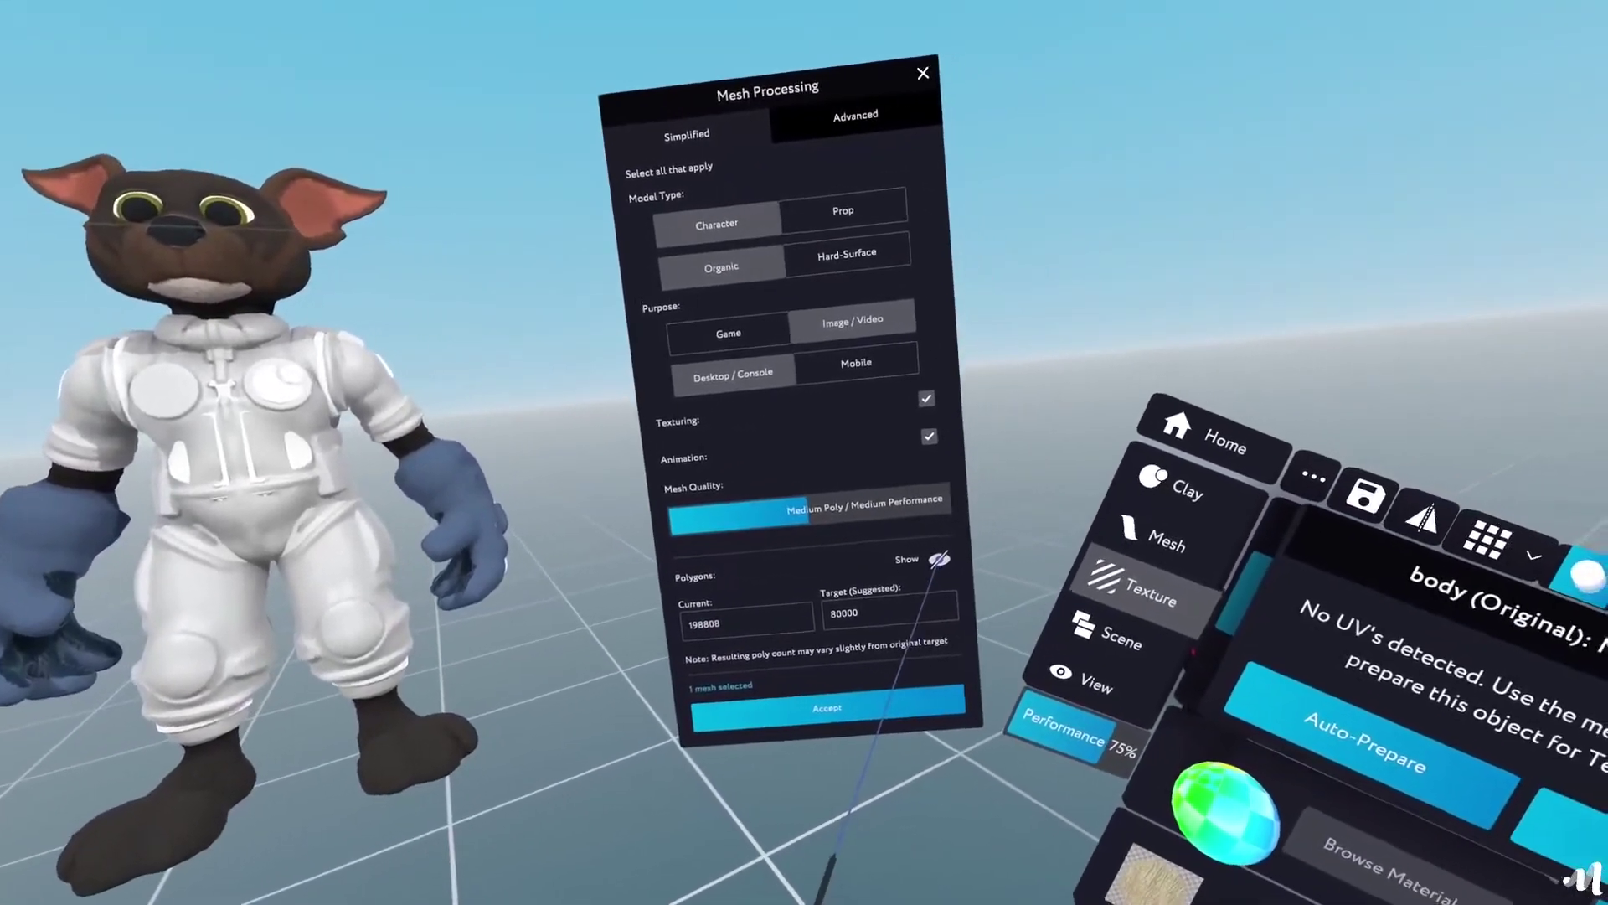
left_click(1160, 584)
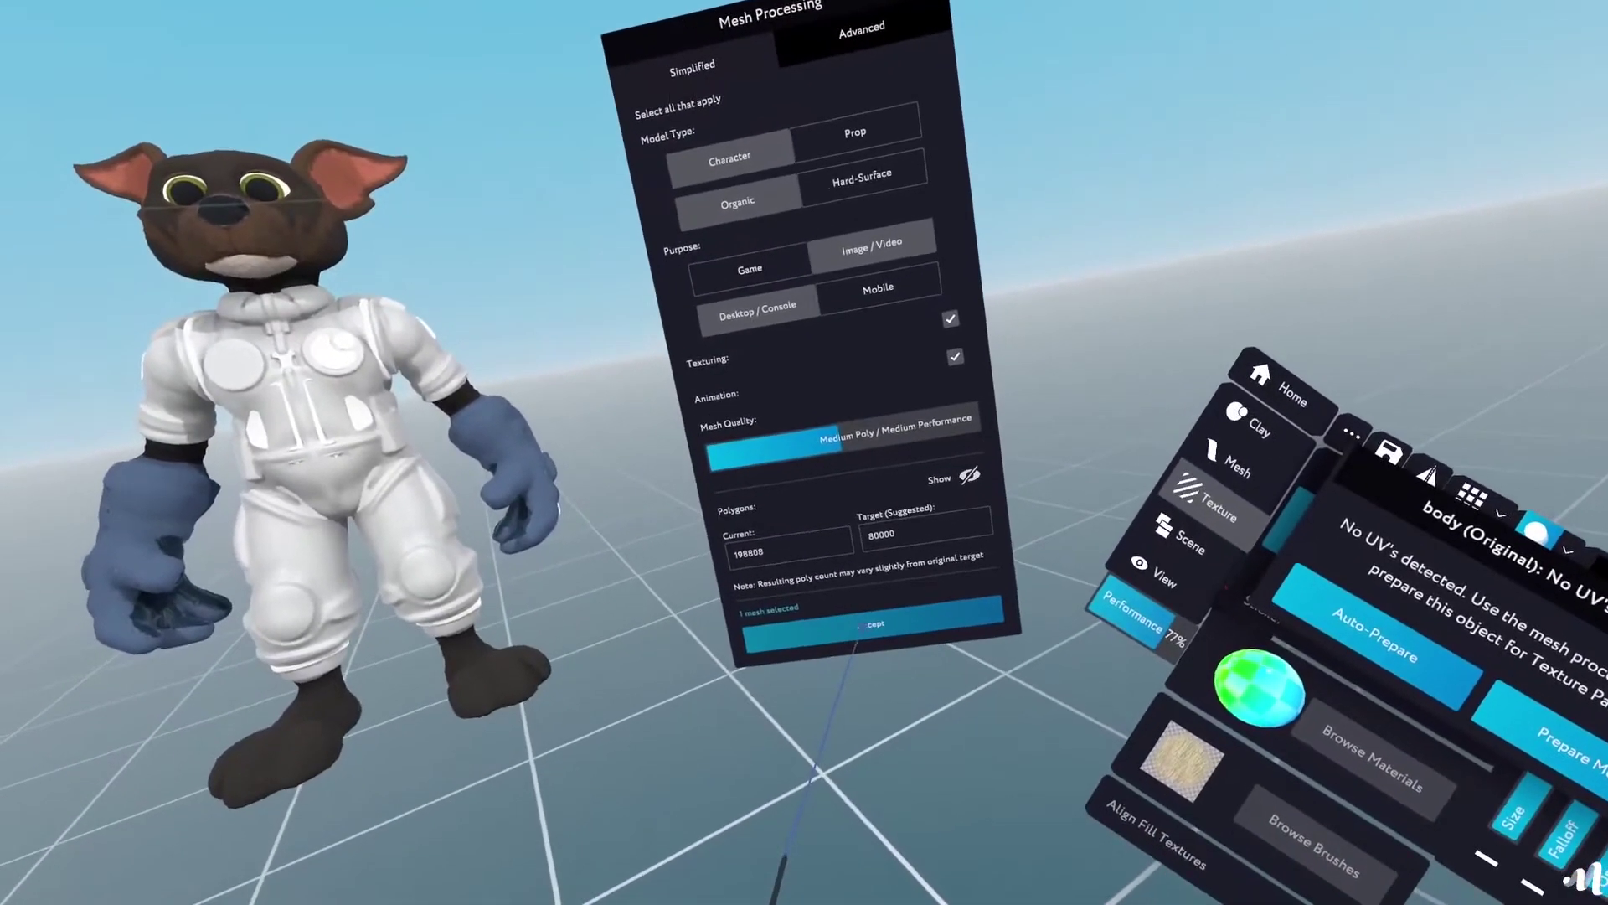
left_click(963, 895)
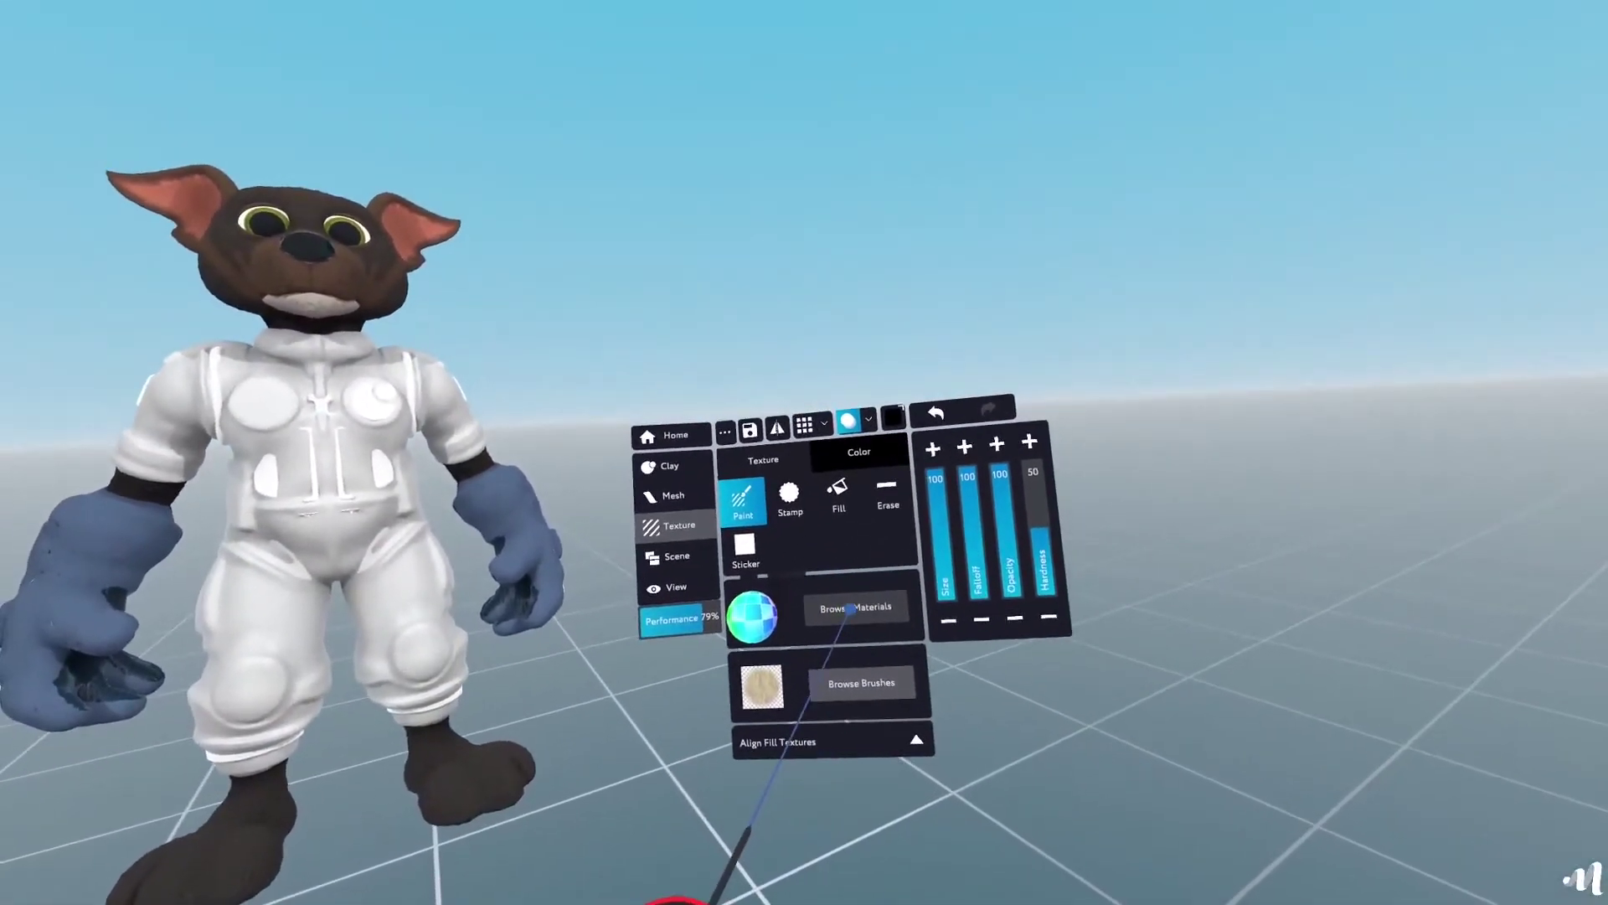
Open Browse Materials in the Texture panel once mesh processing completes.
left_click(850, 609)
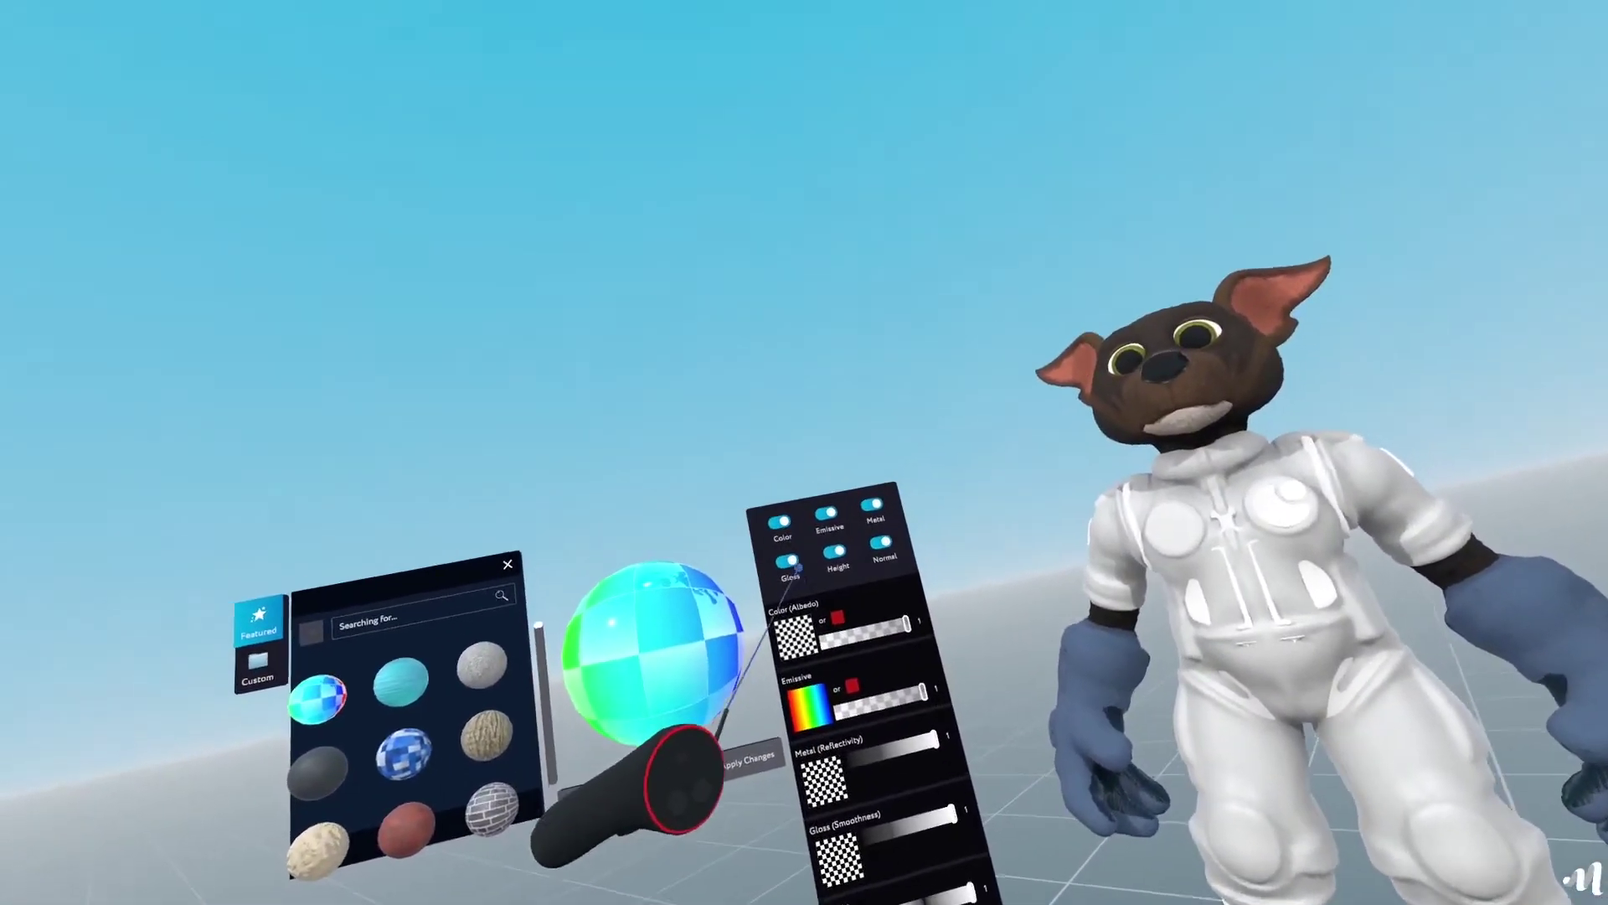
Load the dark blue hex material from the Featured grid into the editor.
mouse_move(794, 551)
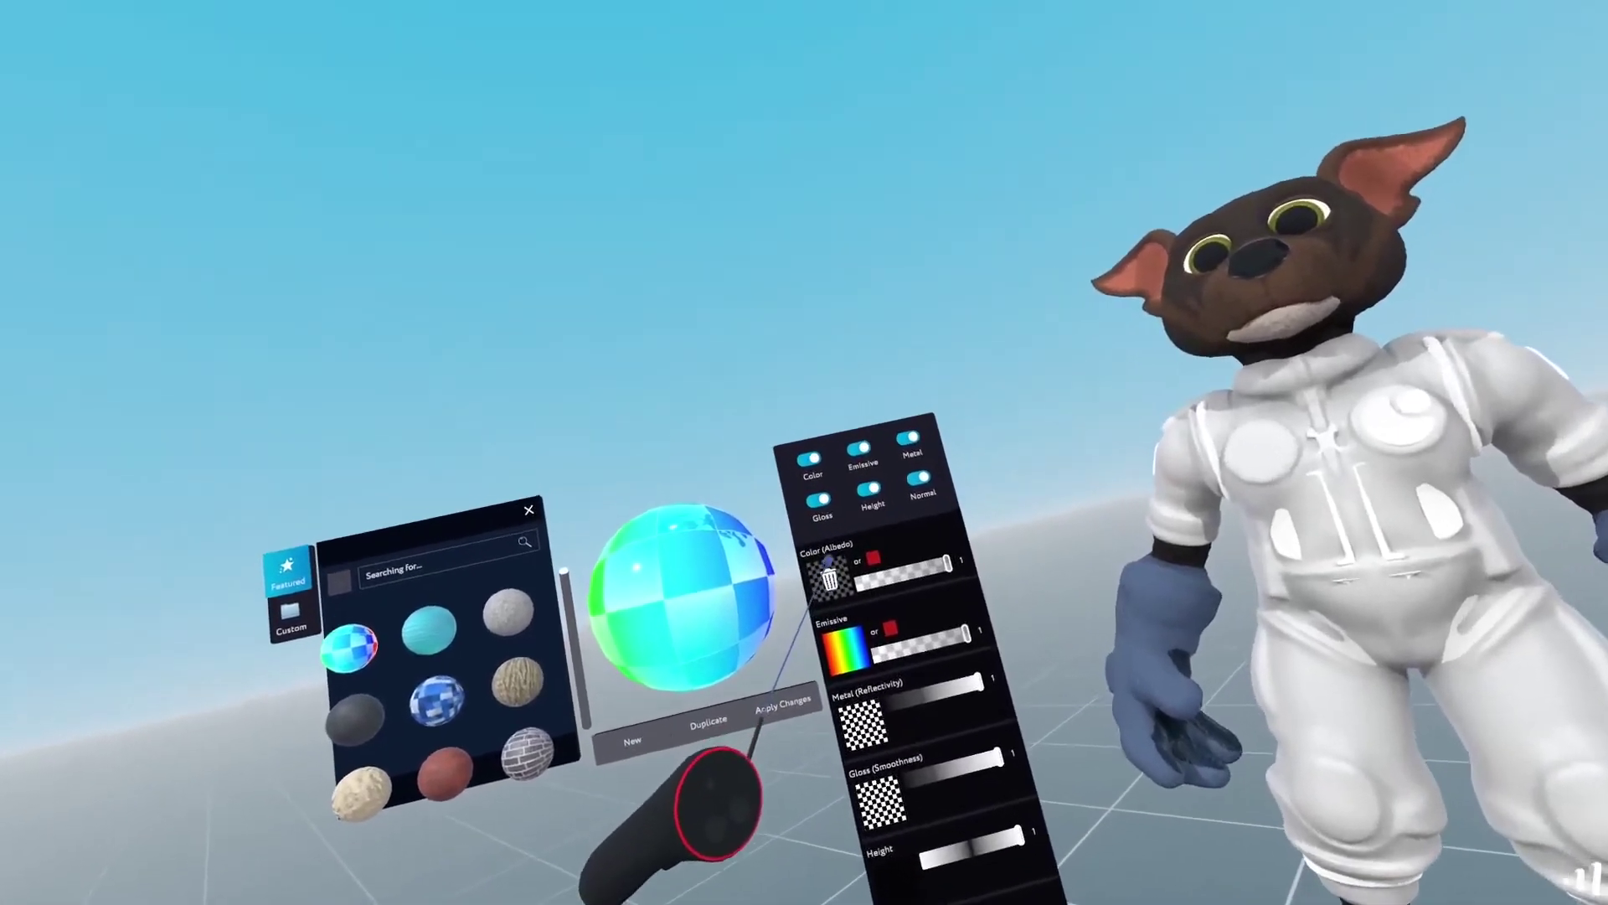
mouse_move(817, 608)
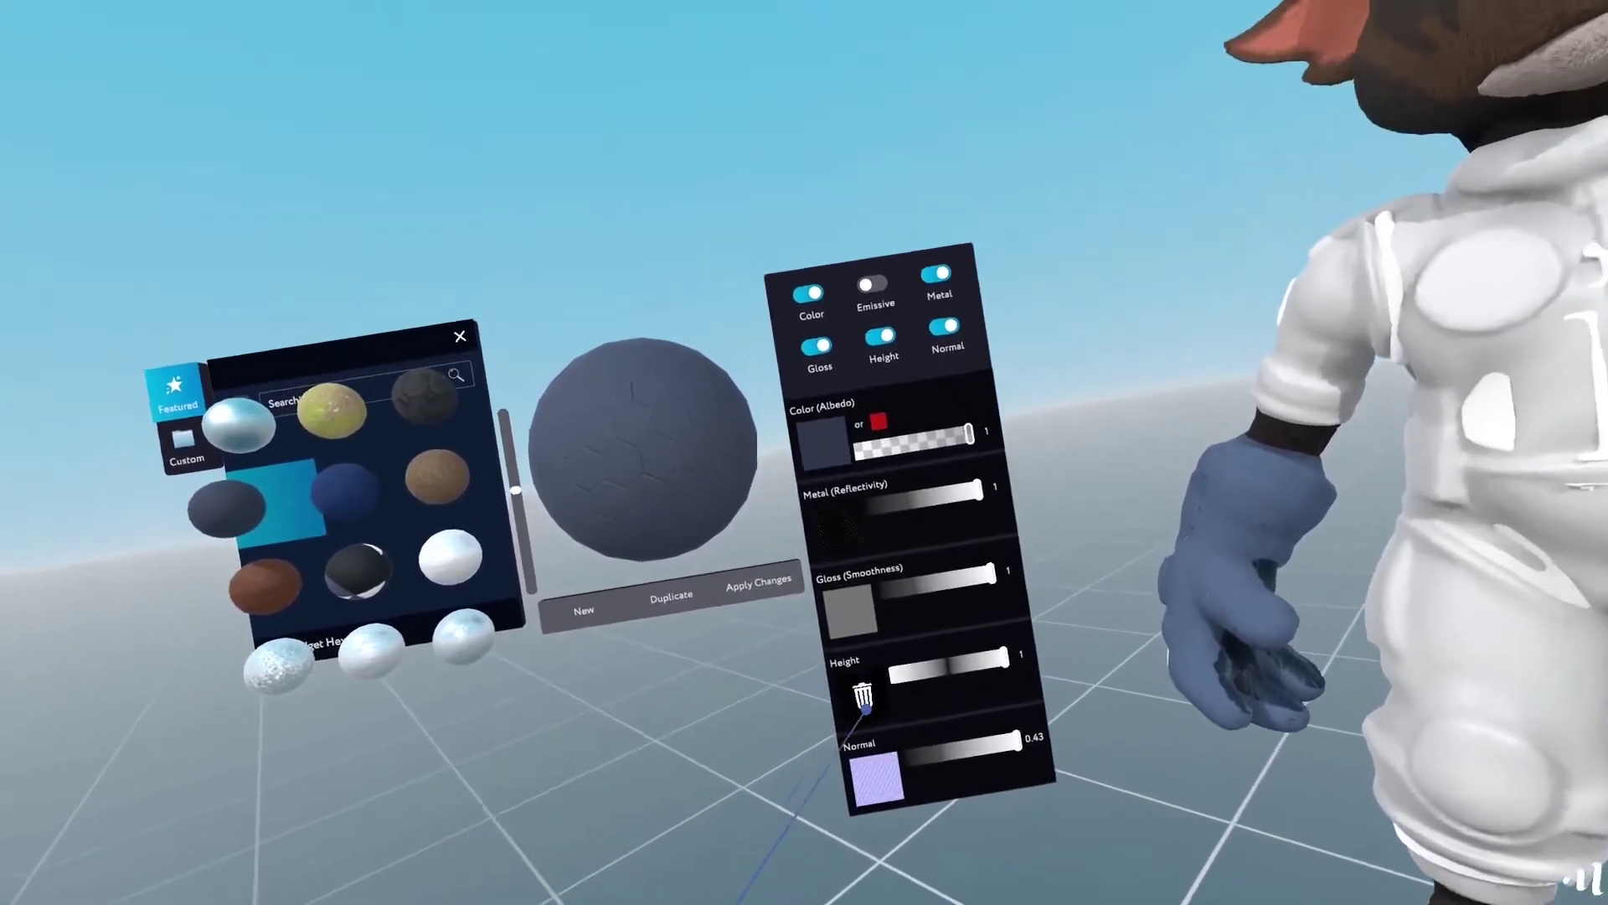
Delete the height and gloss textures, turn Metal on, and duplicate as TPT_TexturedMaterial.
left_click(862, 696)
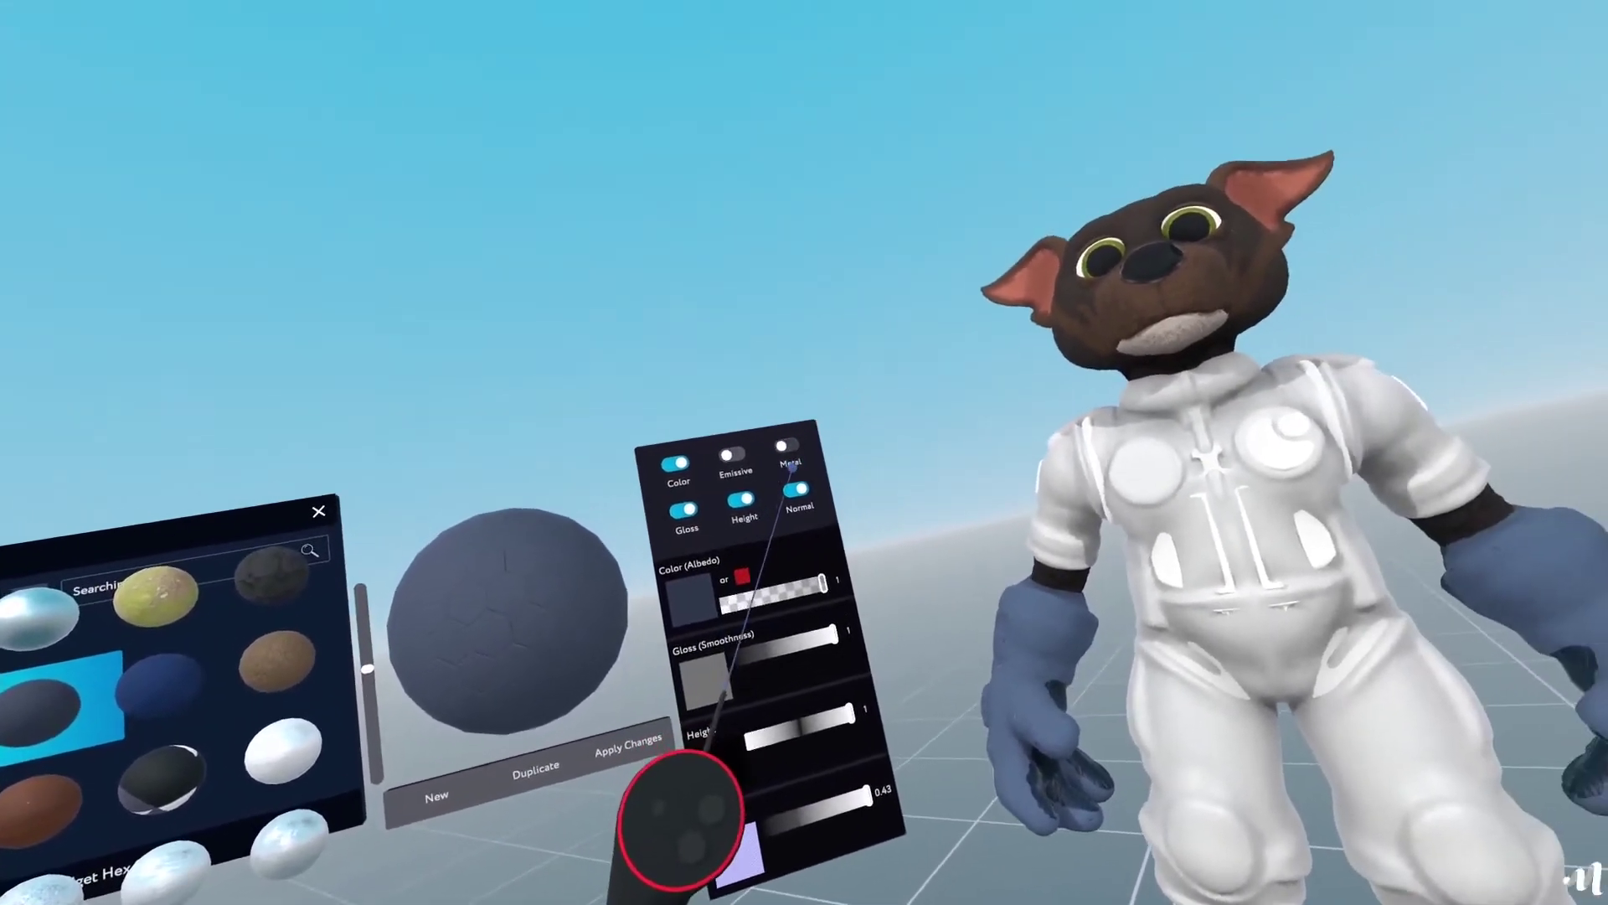
left_click(926, 319)
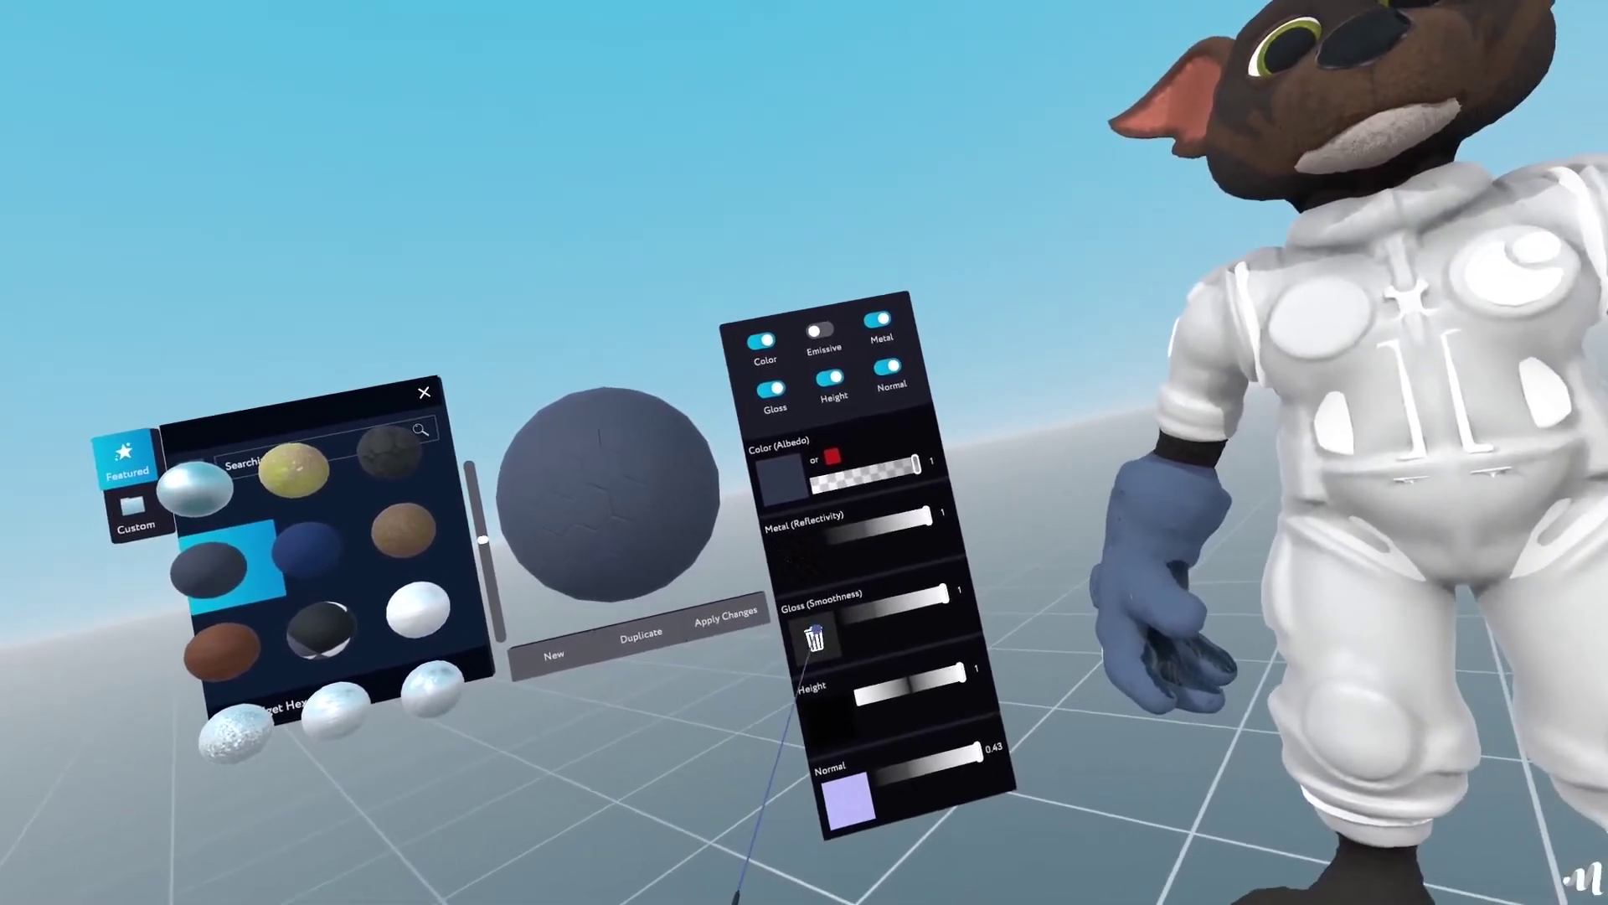
left_click(814, 638)
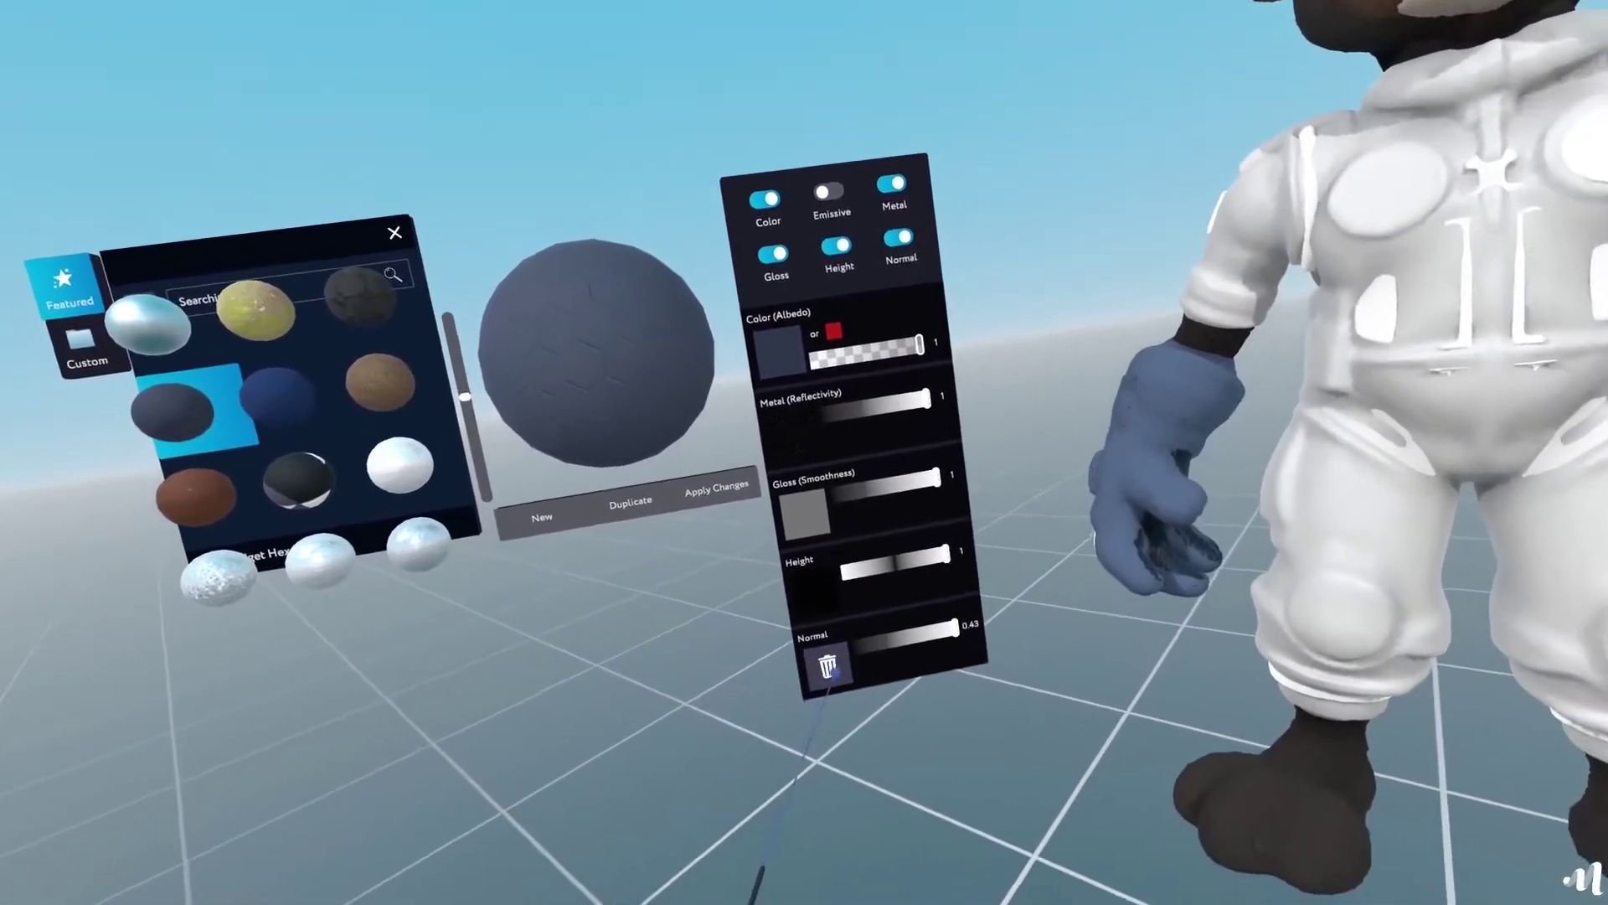
mouse_move(816, 634)
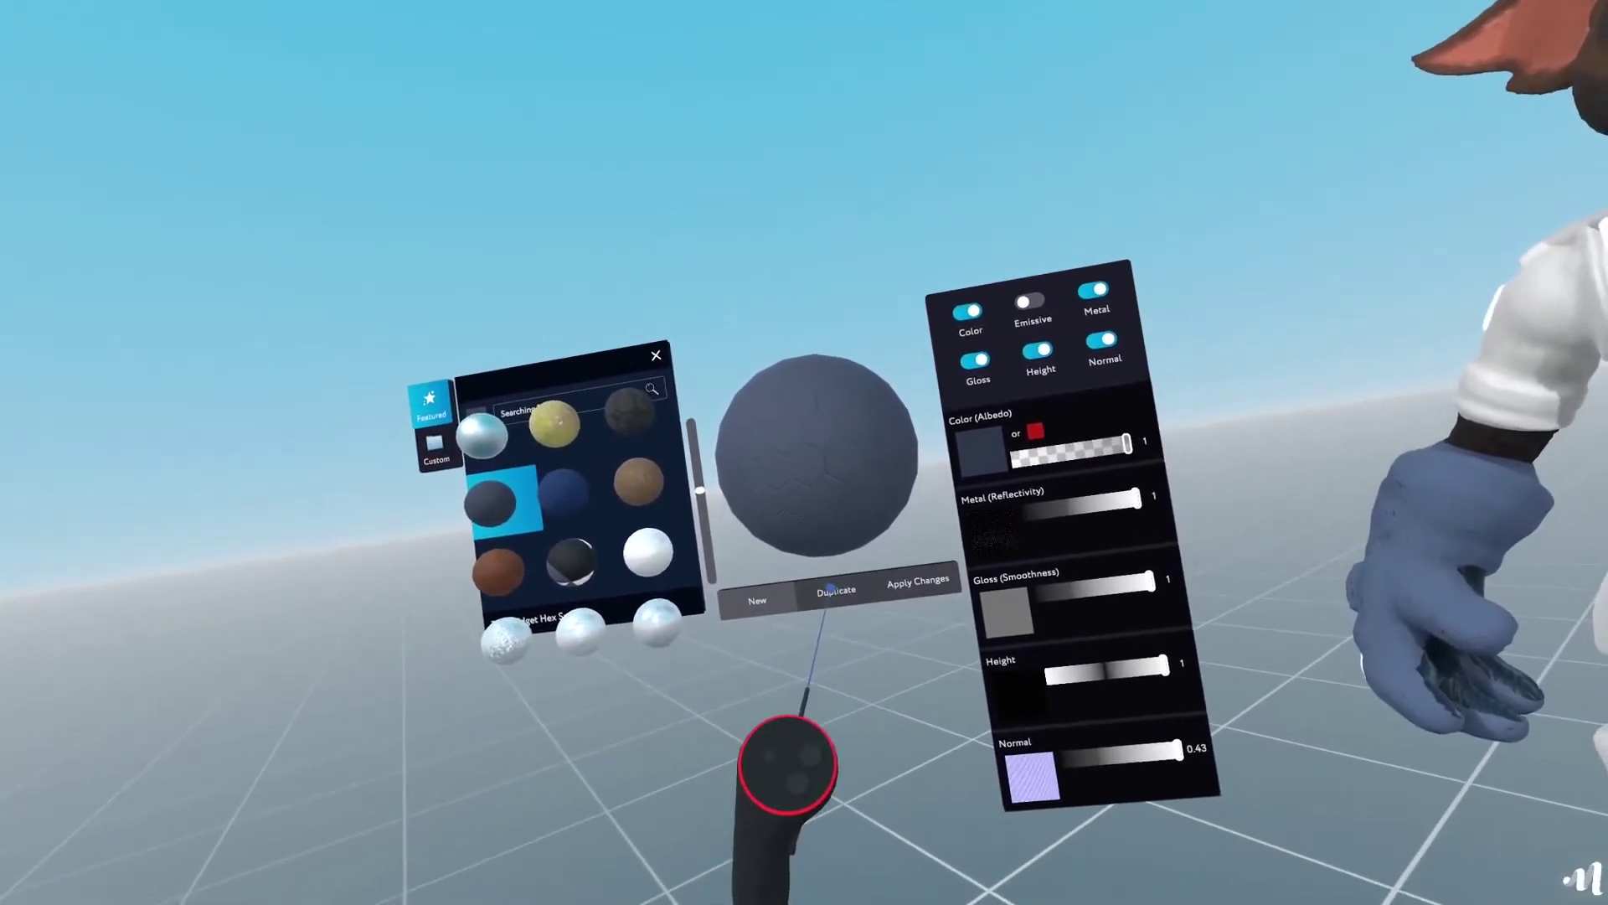
left_click(832, 591)
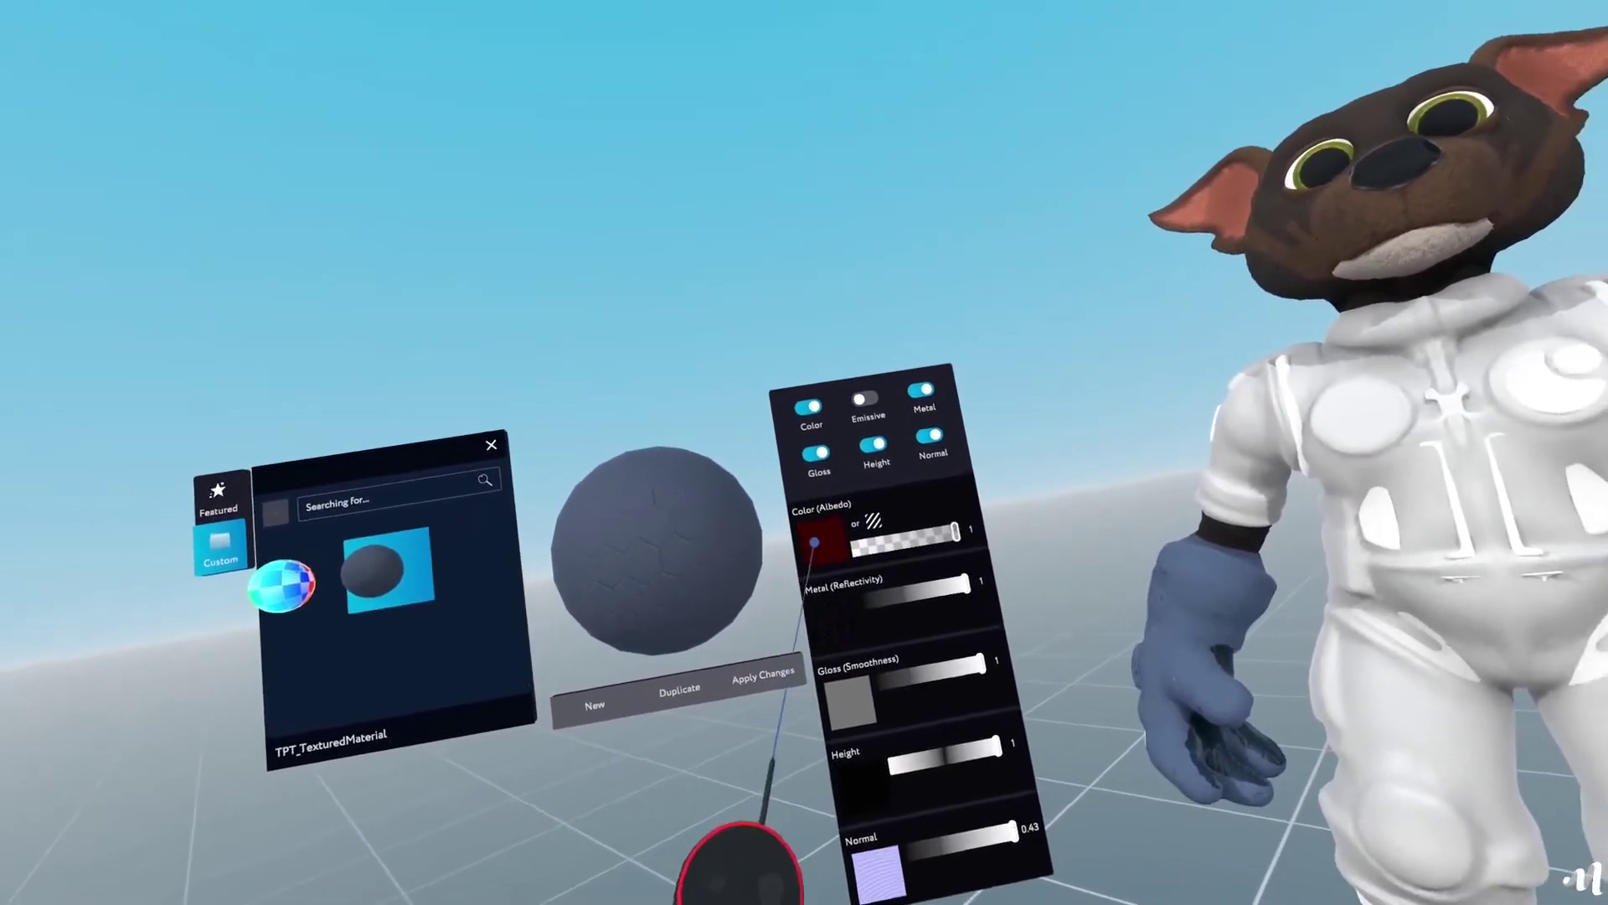
Set the custom material's Color (Albedo) swatch to grey.
left_click(814, 542)
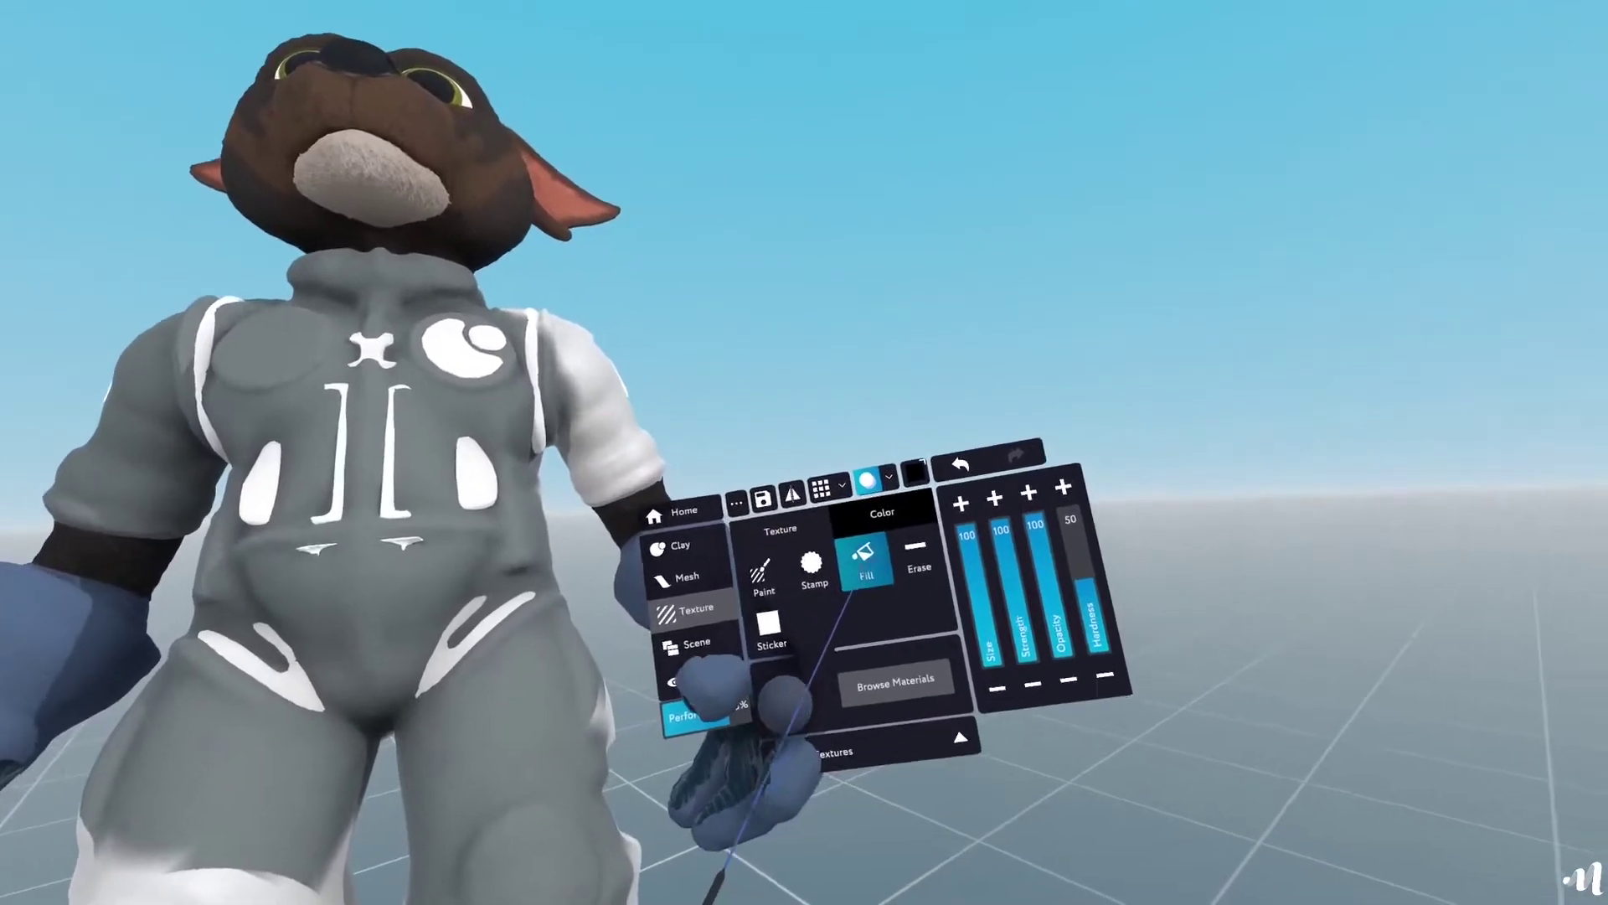
Fill the entire spacesuit, sleeves and shins included, with the grey material.
left_click(980, 515)
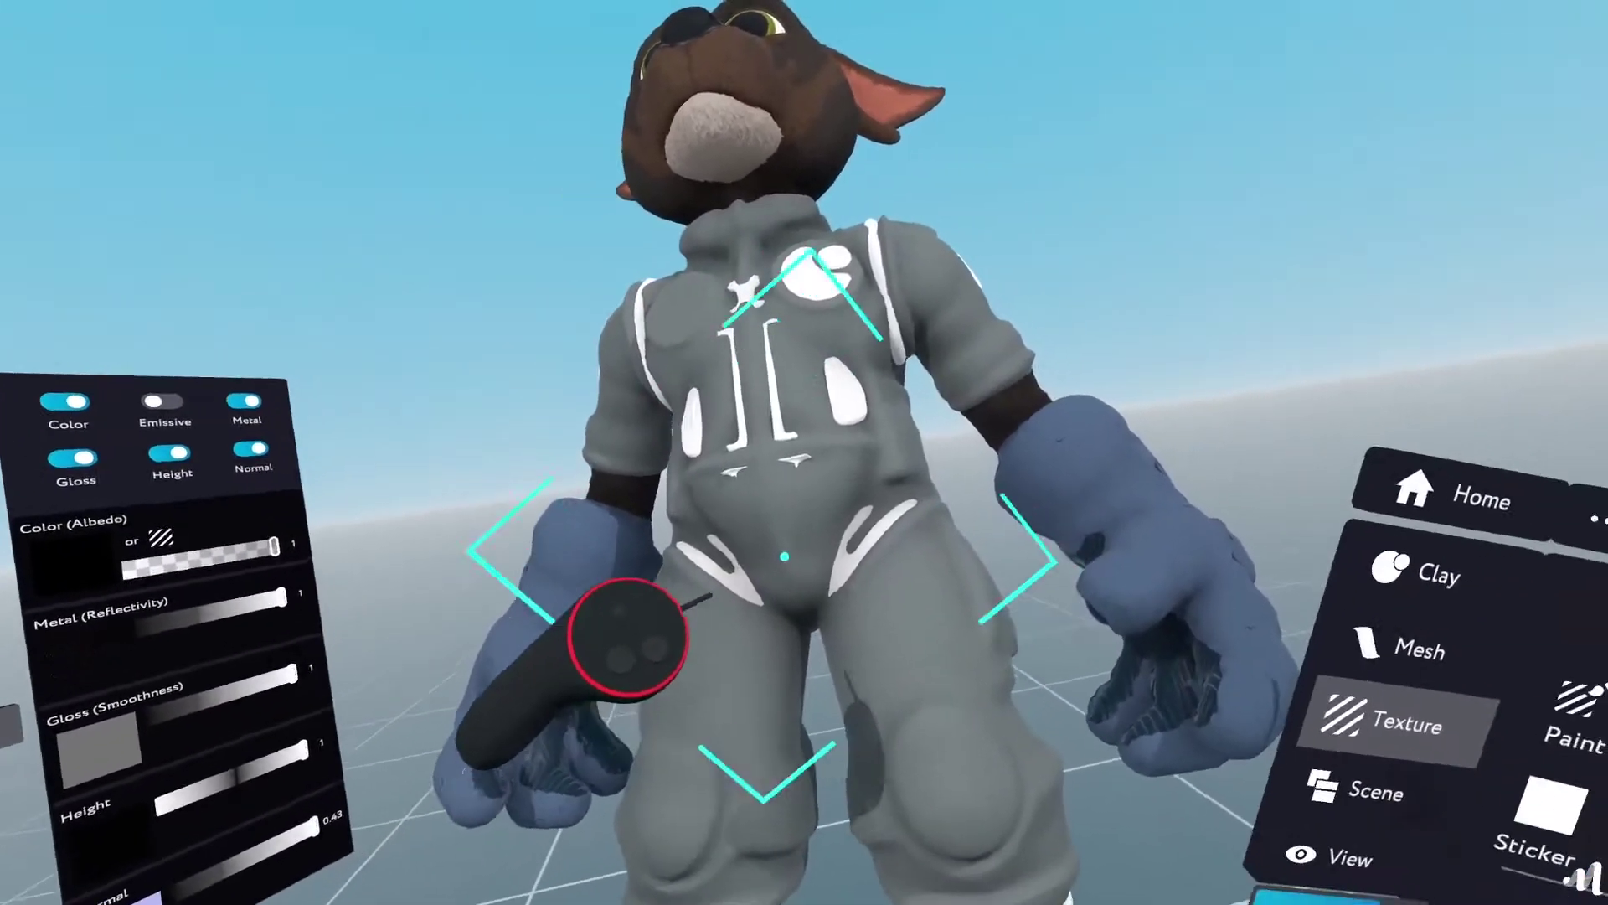
left_click(784, 555)
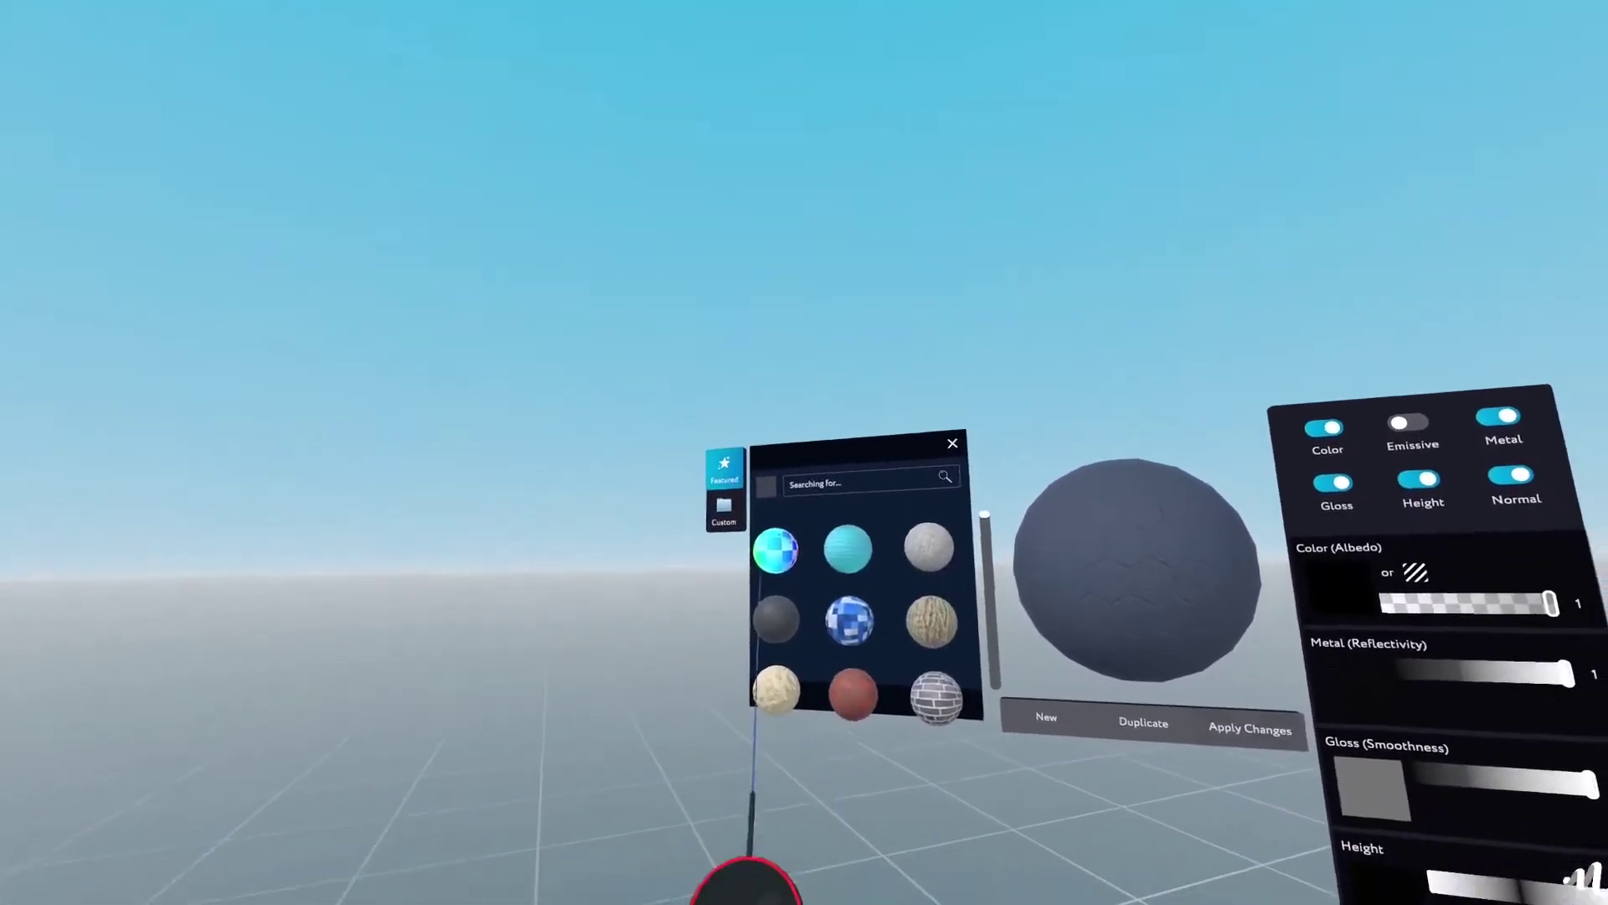
Add a new white custom material, TPT_NewTexturedMaterial, with its colour channel enabled.
scroll(752, 541, "down", 2)
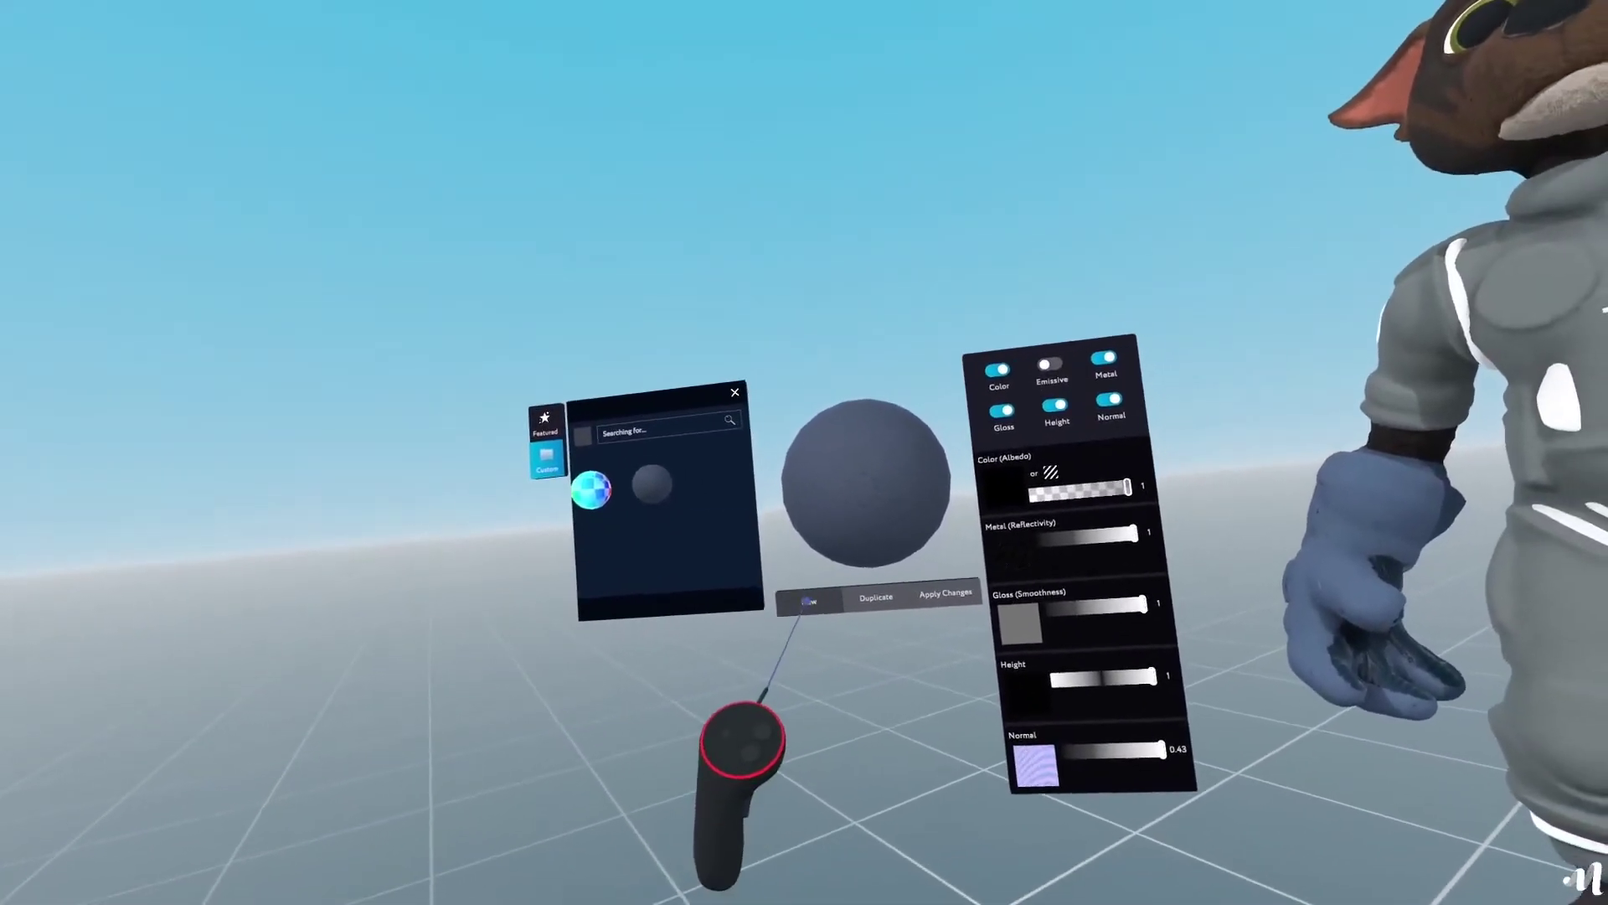
left_click(809, 600)
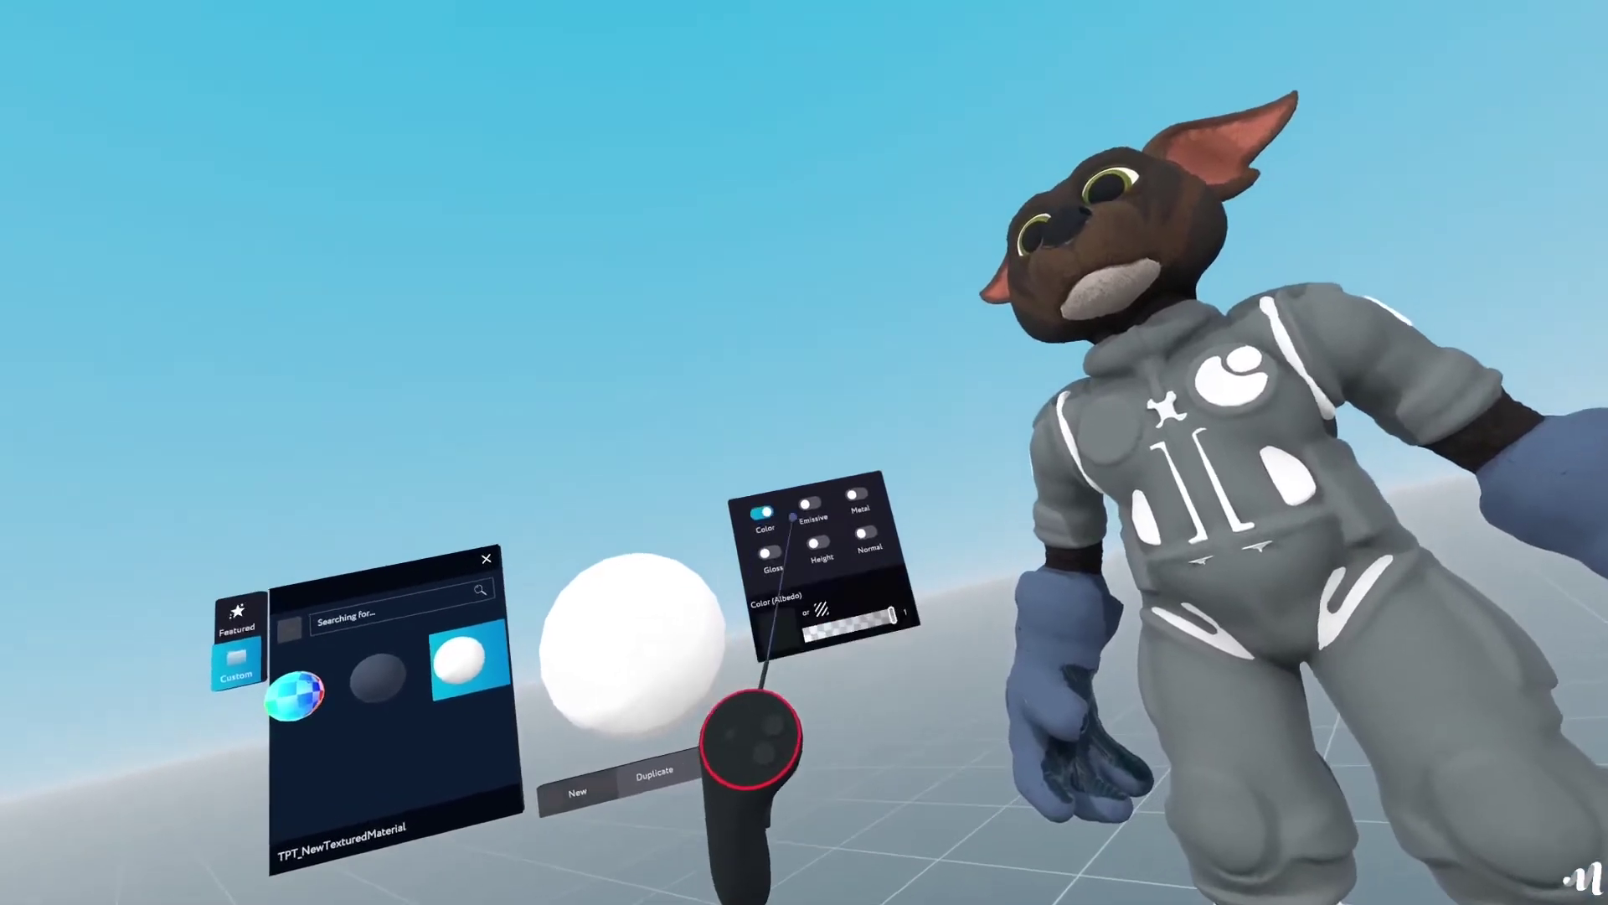
left_click(704, 464)
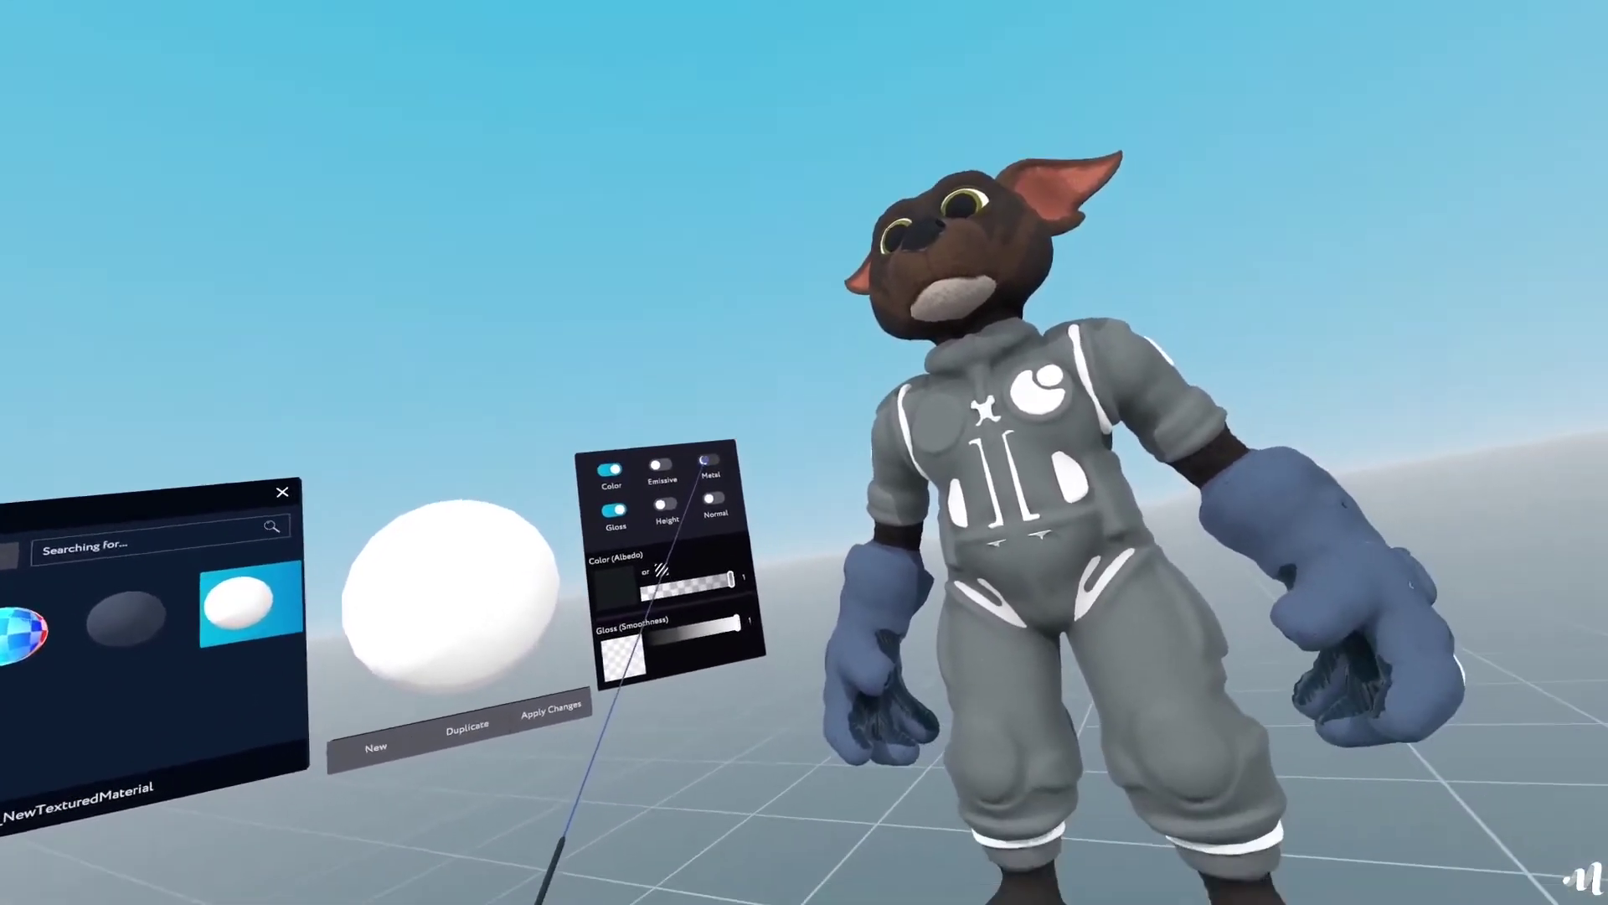
Enable metal and import the blue striped Fabric5_Color texture as the material's colour.
left_click(826, 535)
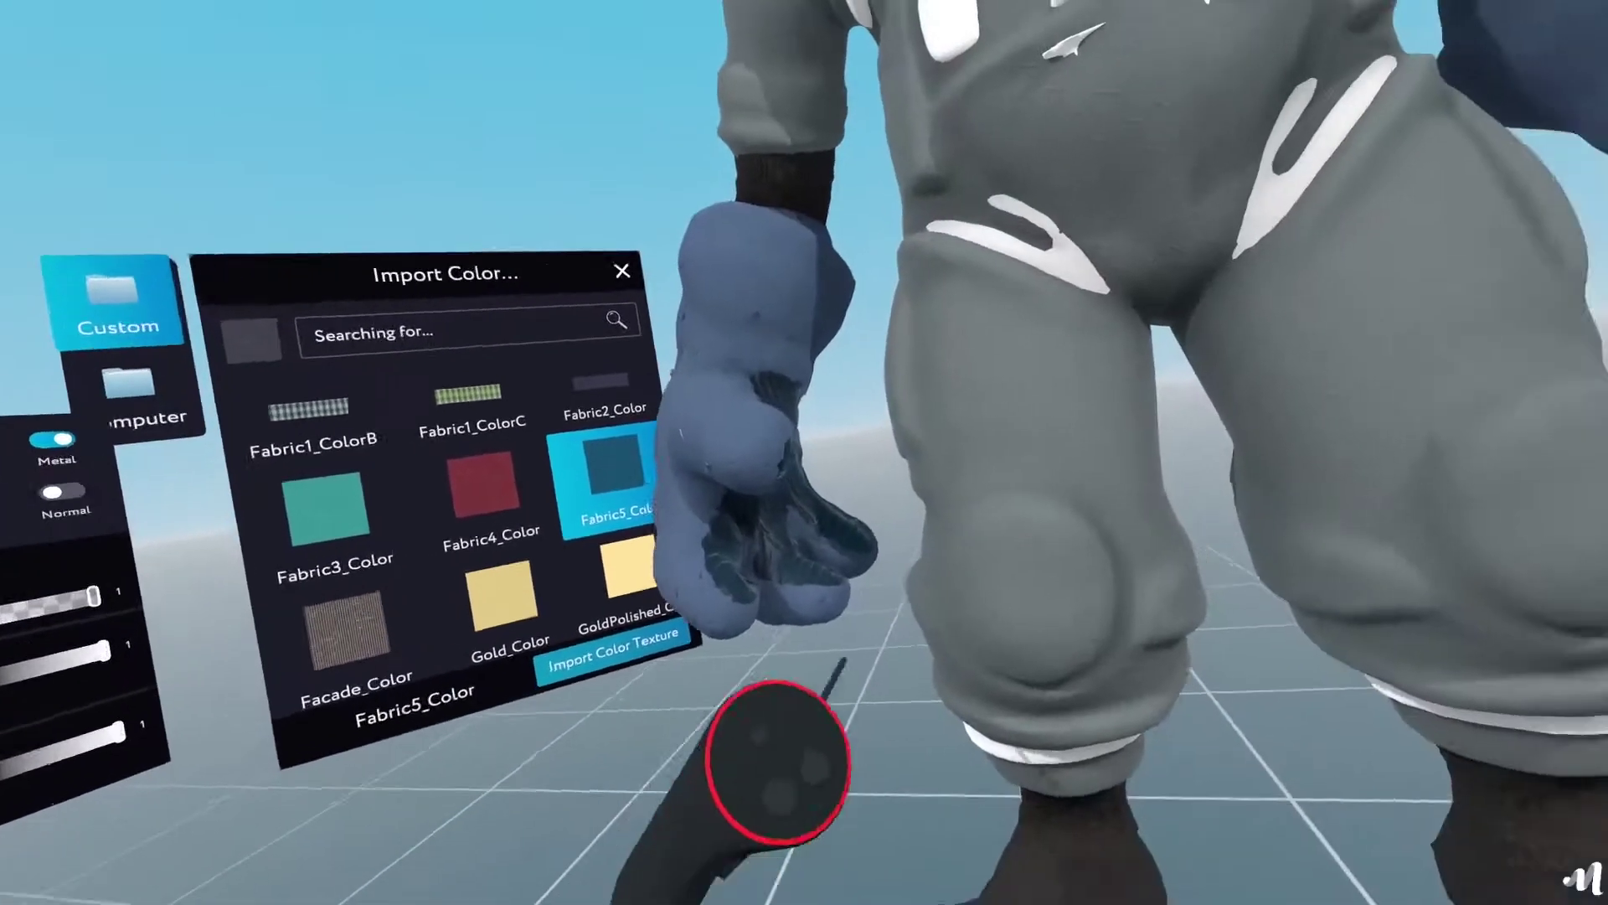
left_click(796, 862)
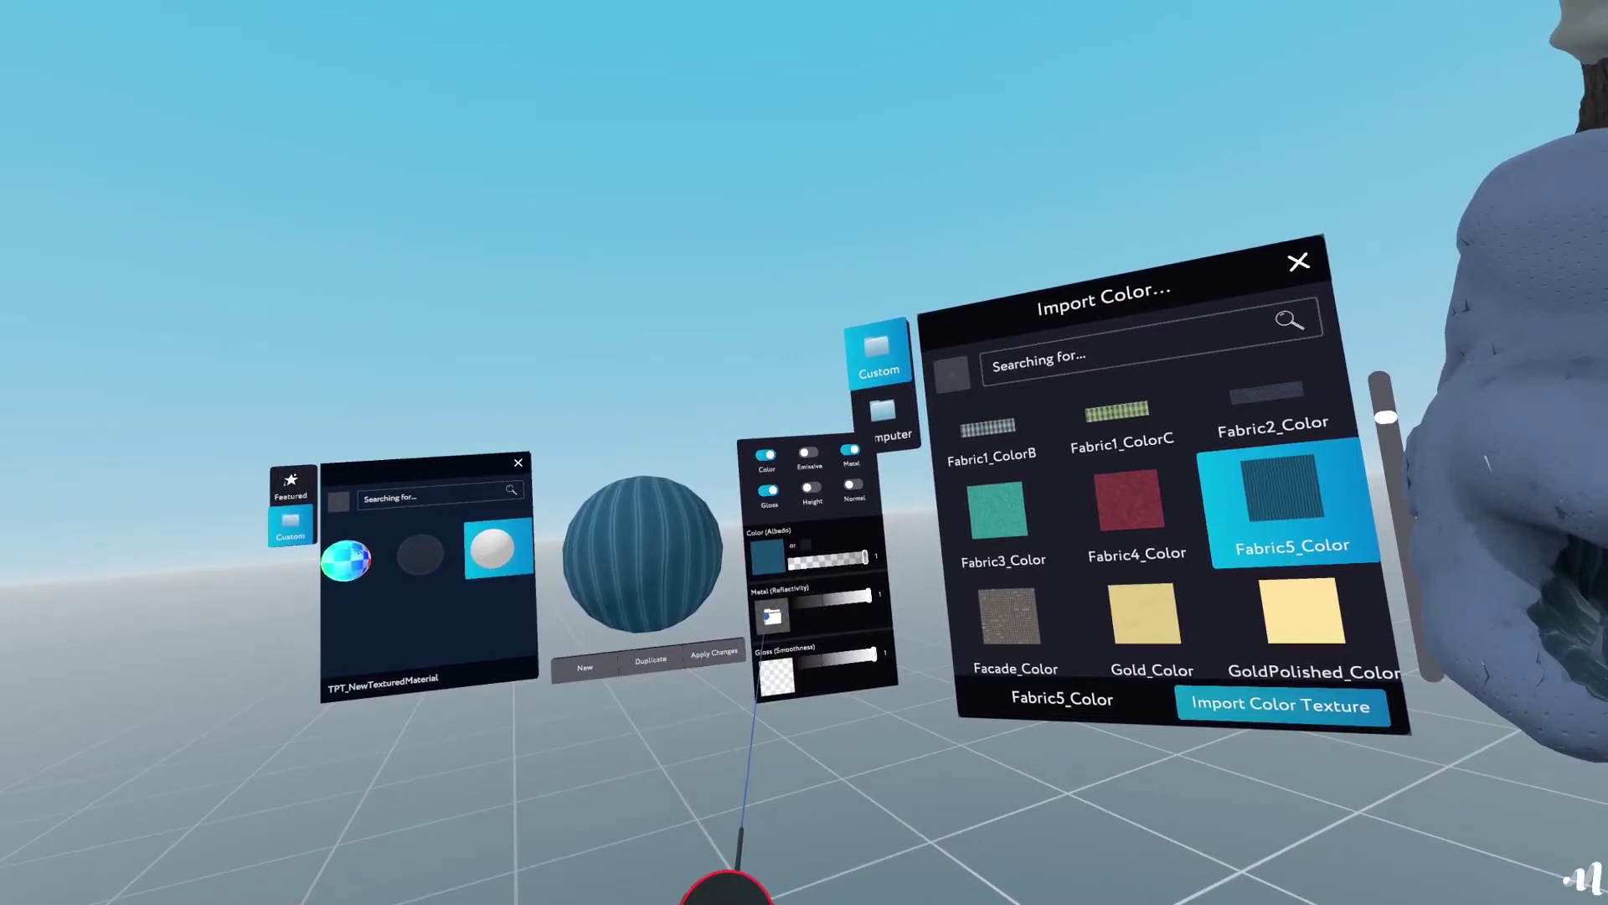
left_click(768, 617)
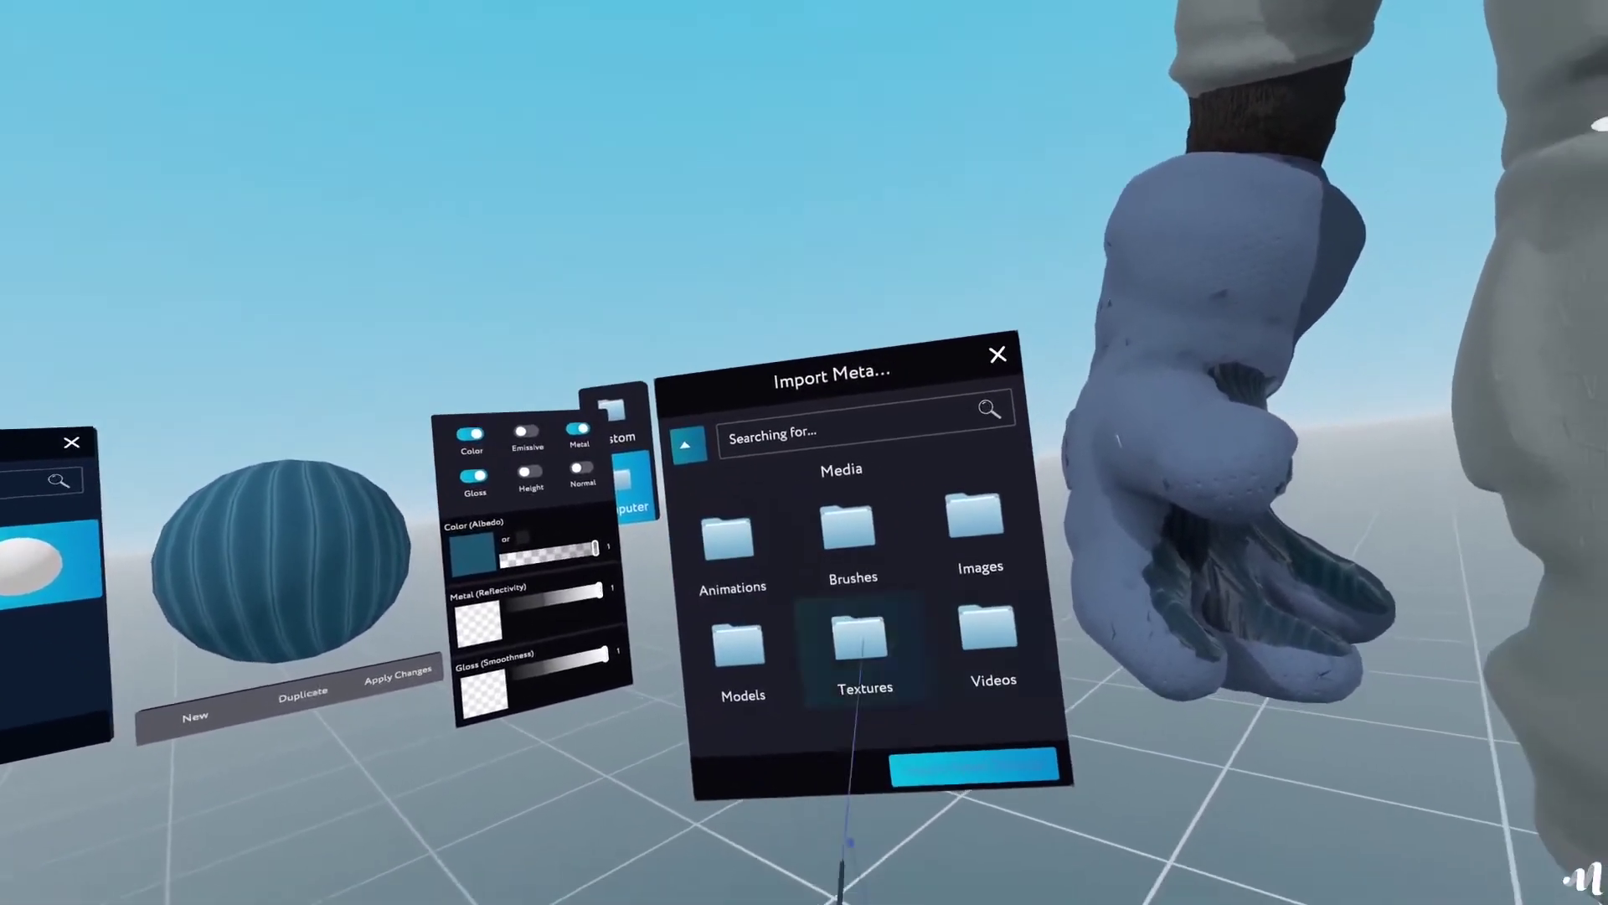
Import Map_255 from Computer > Textures as the metal map, then as the gloss map.
left_click(918, 708)
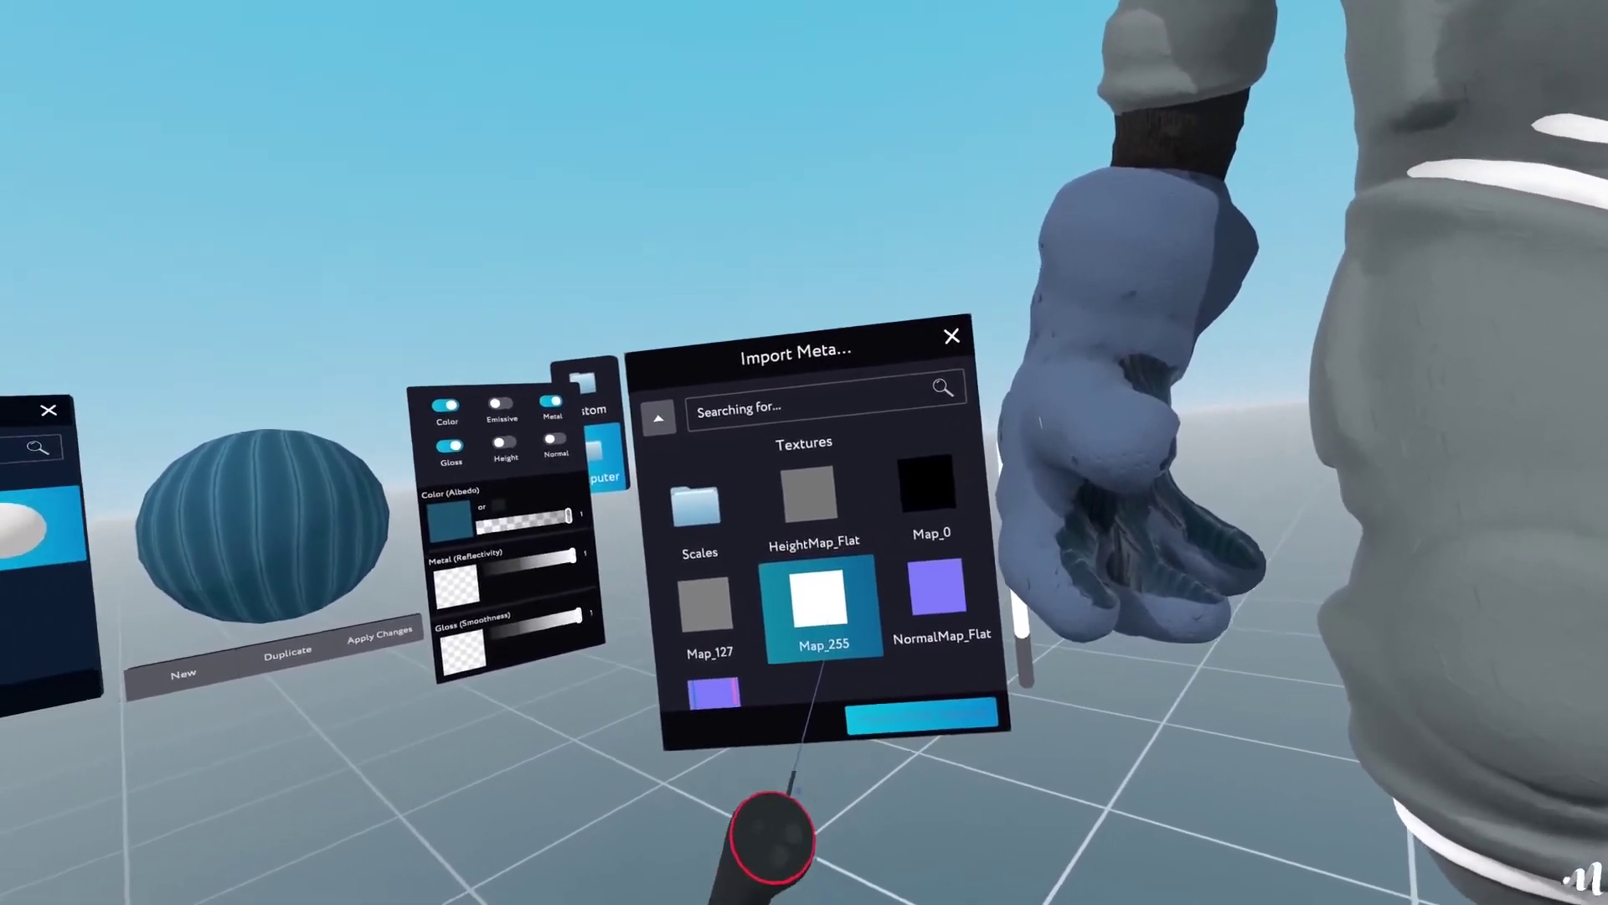
left_click(819, 620)
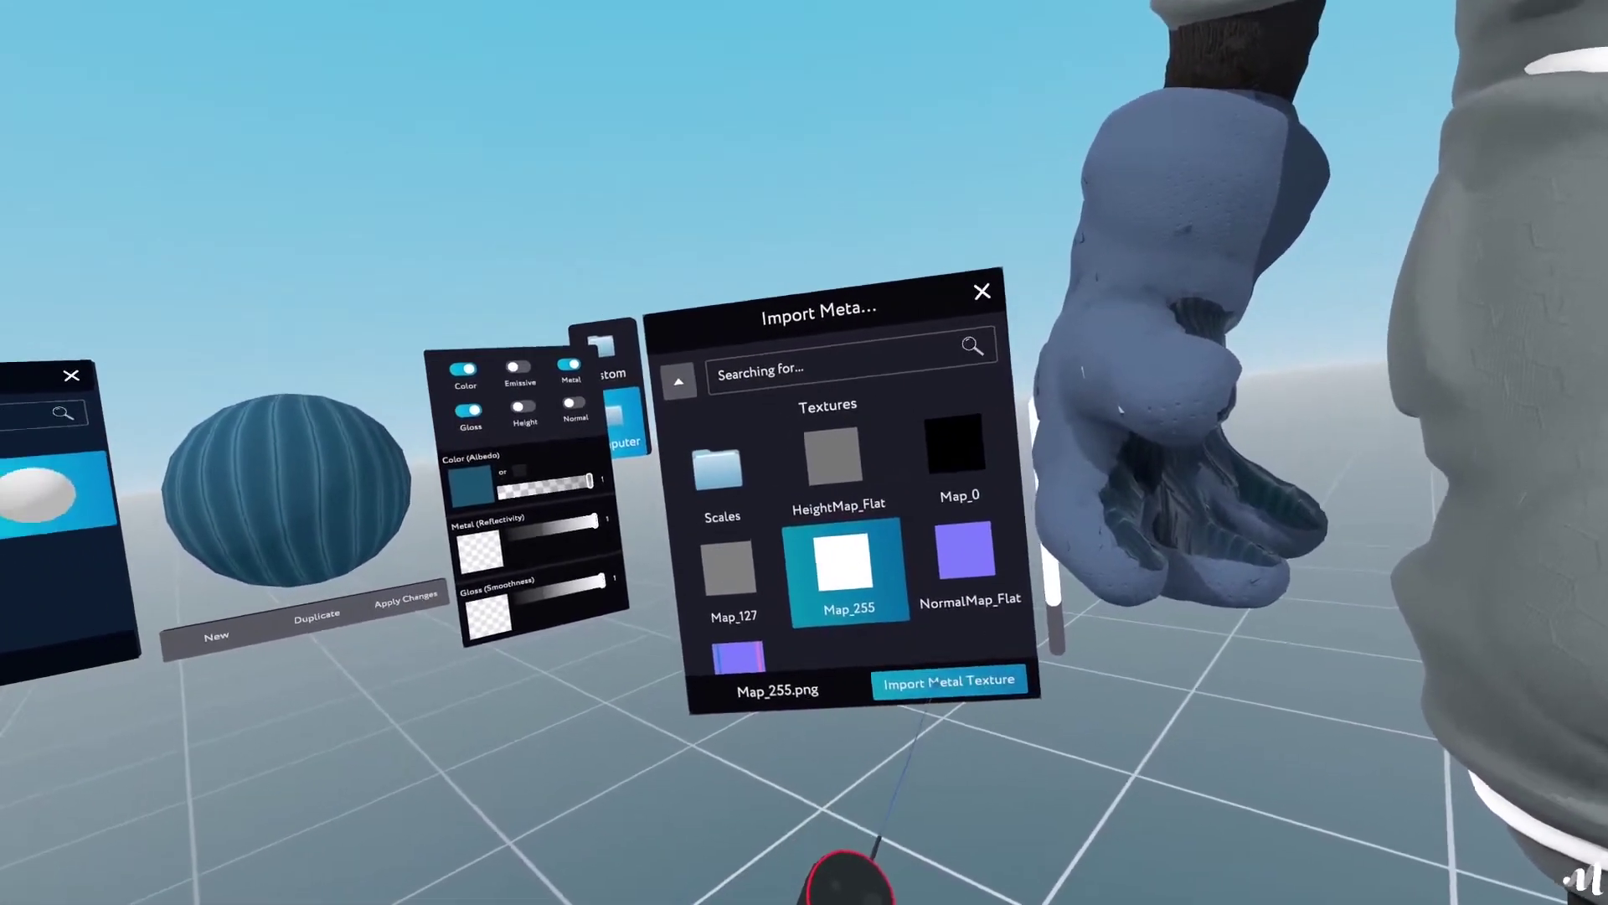
left_click(922, 694)
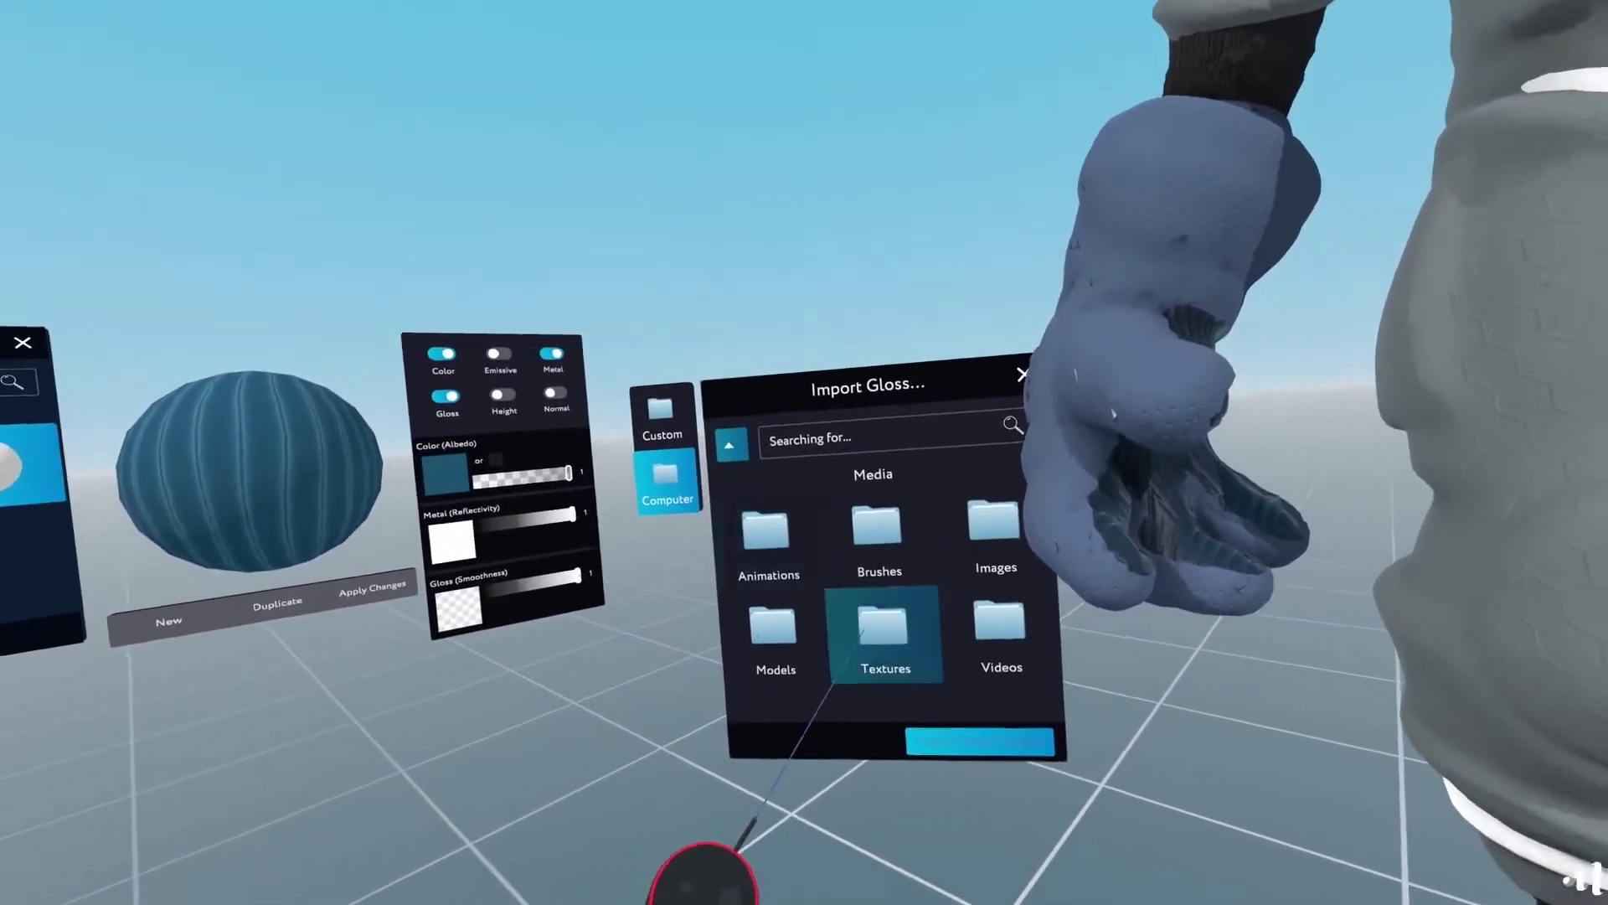
left_click(861, 634)
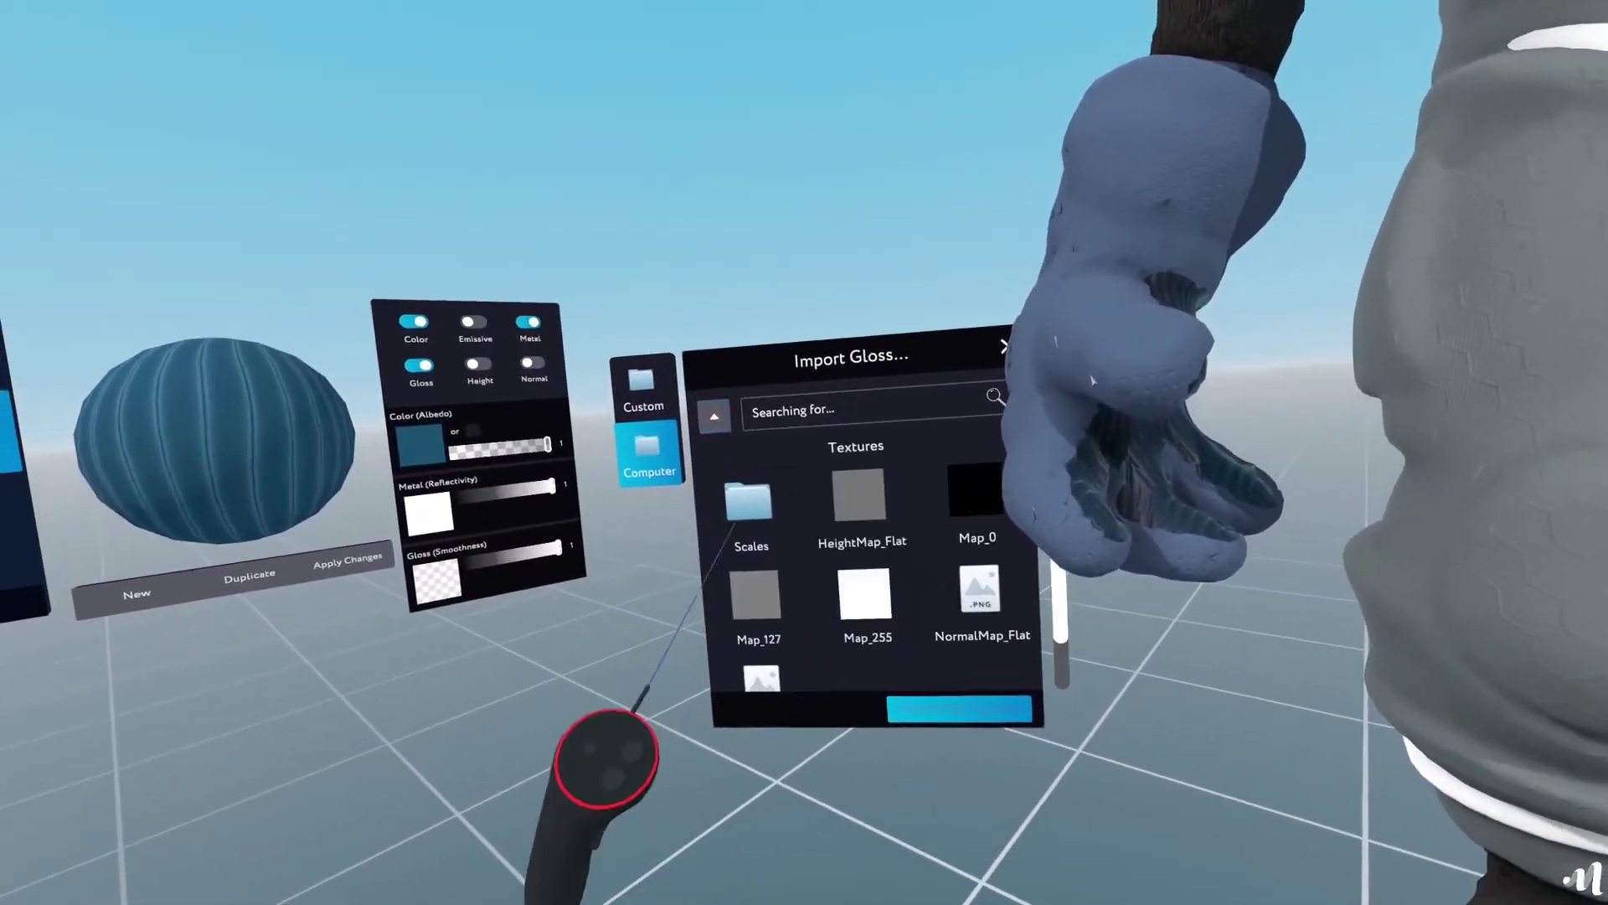
left_click(882, 596)
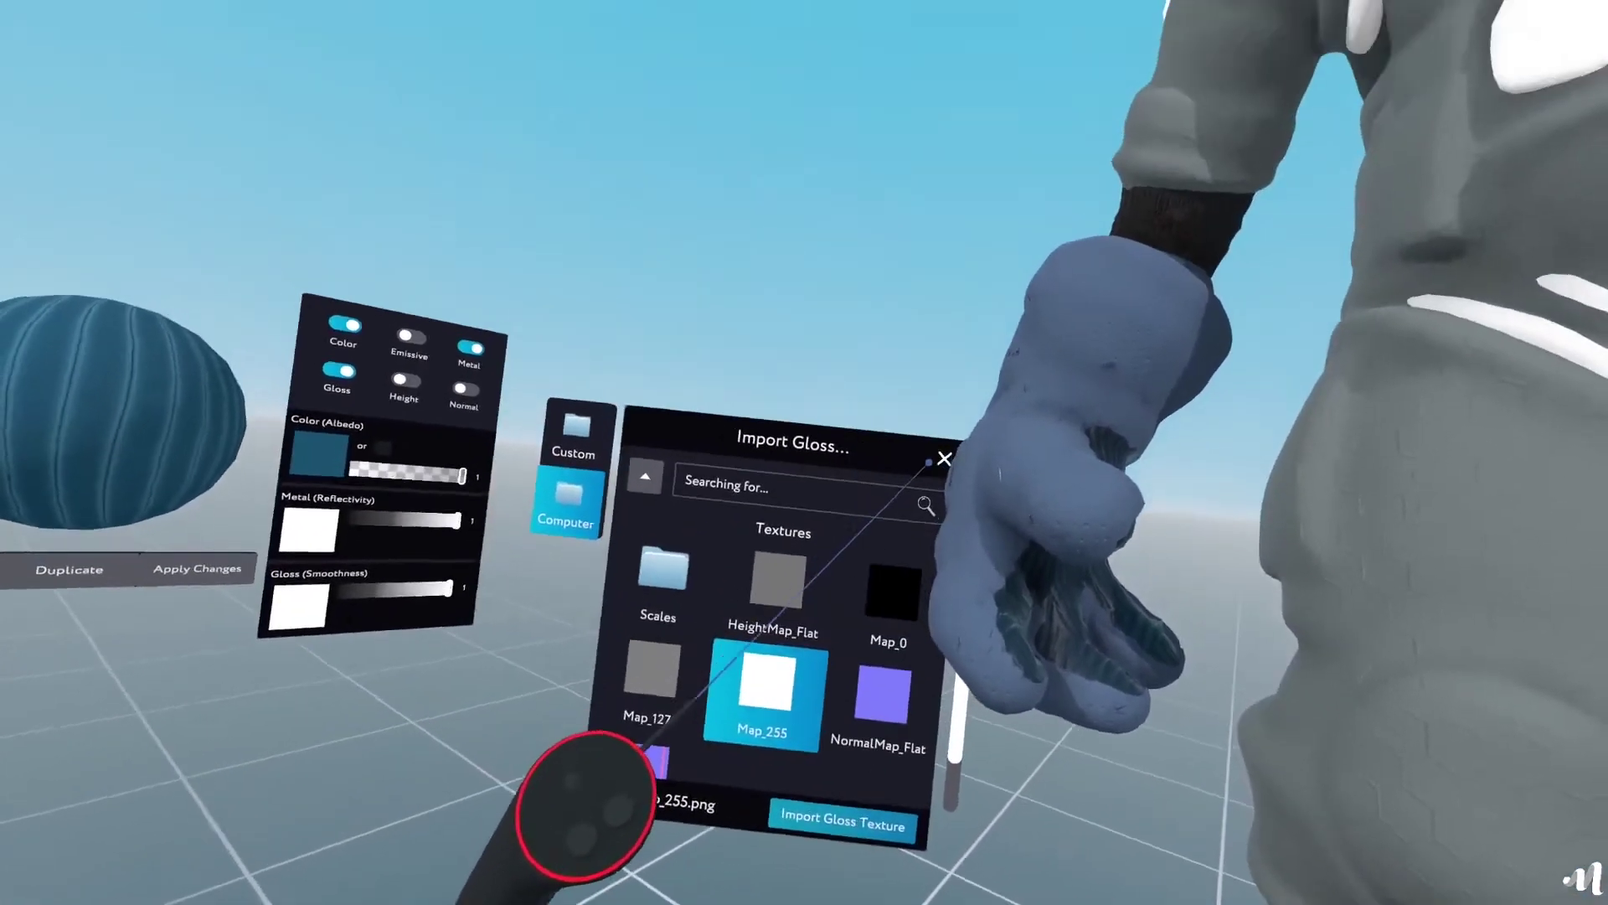
left_click(879, 633)
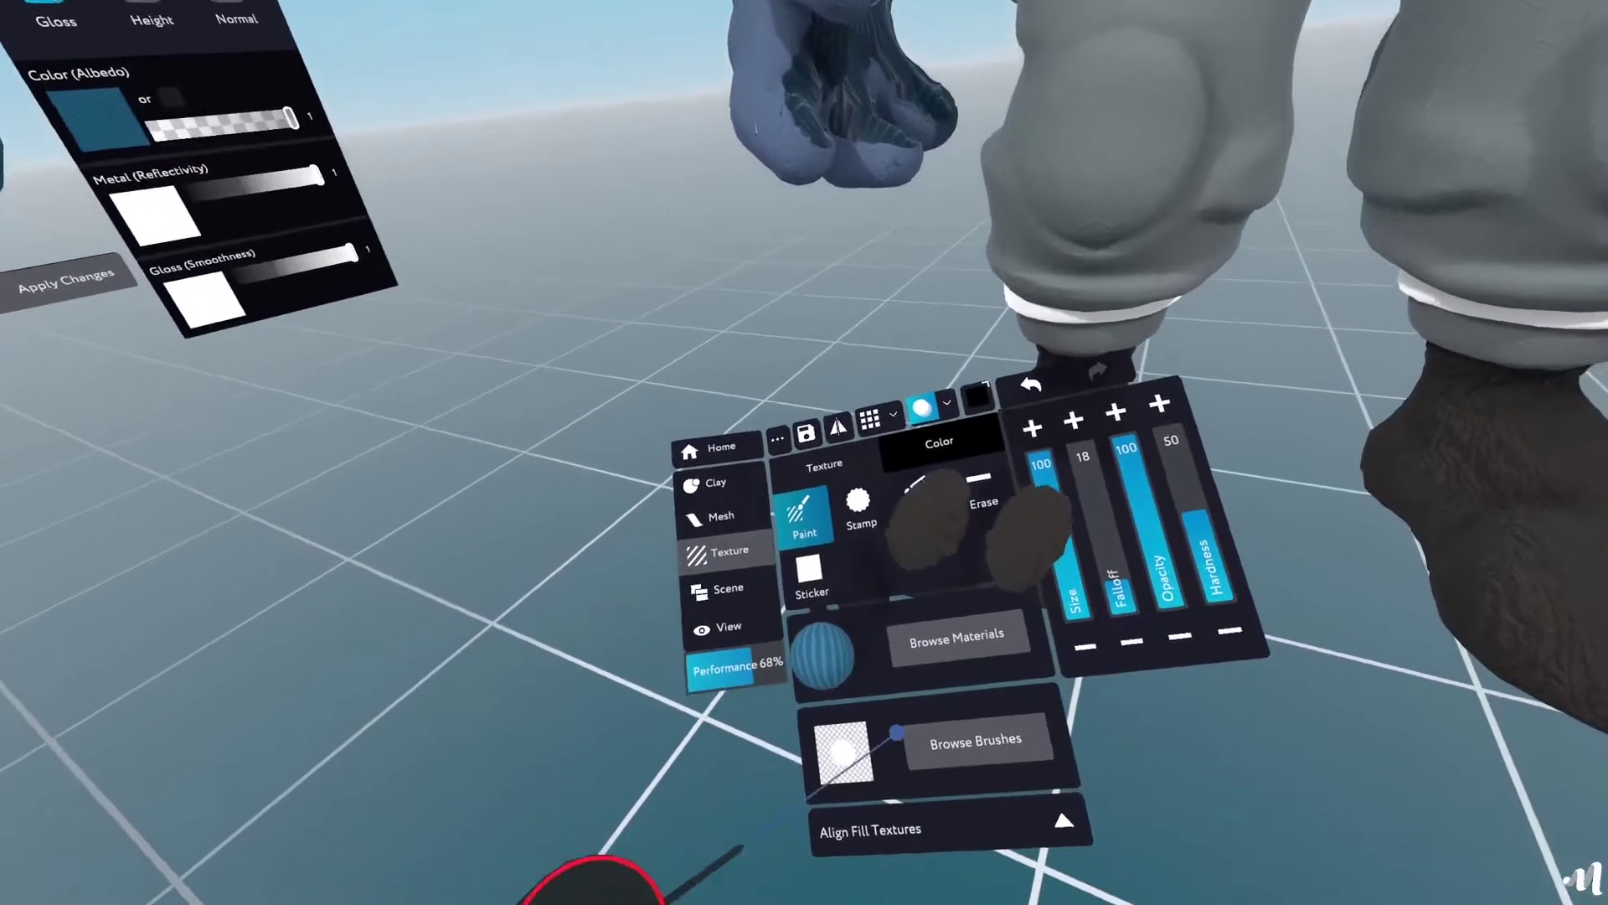
left_click(904, 737)
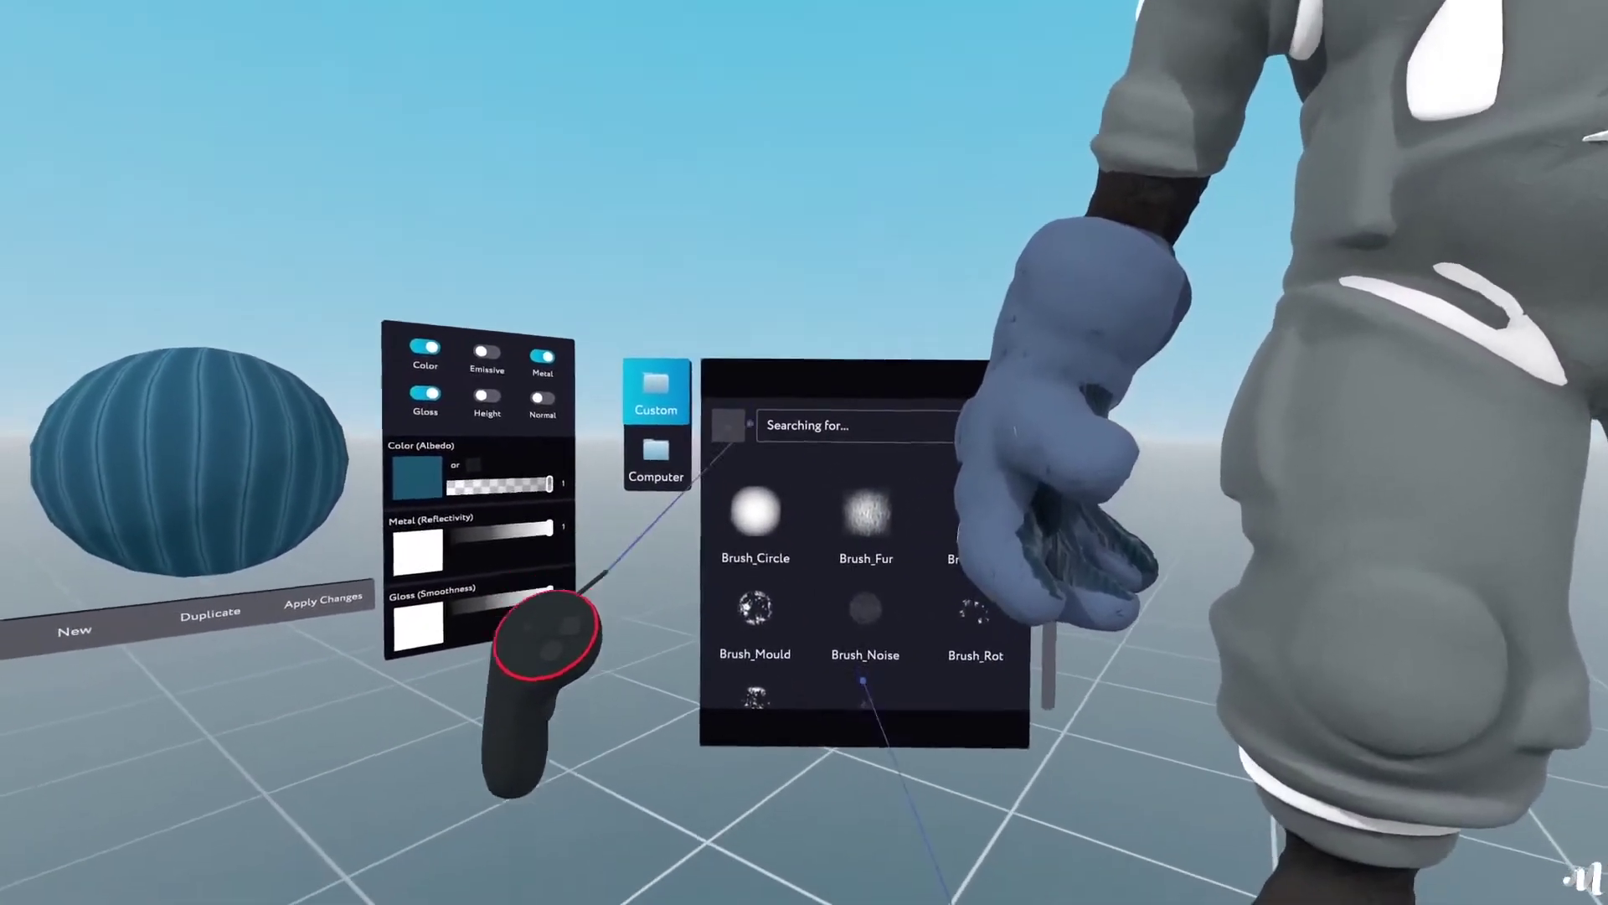
scroll(754, 586, "up", 1)
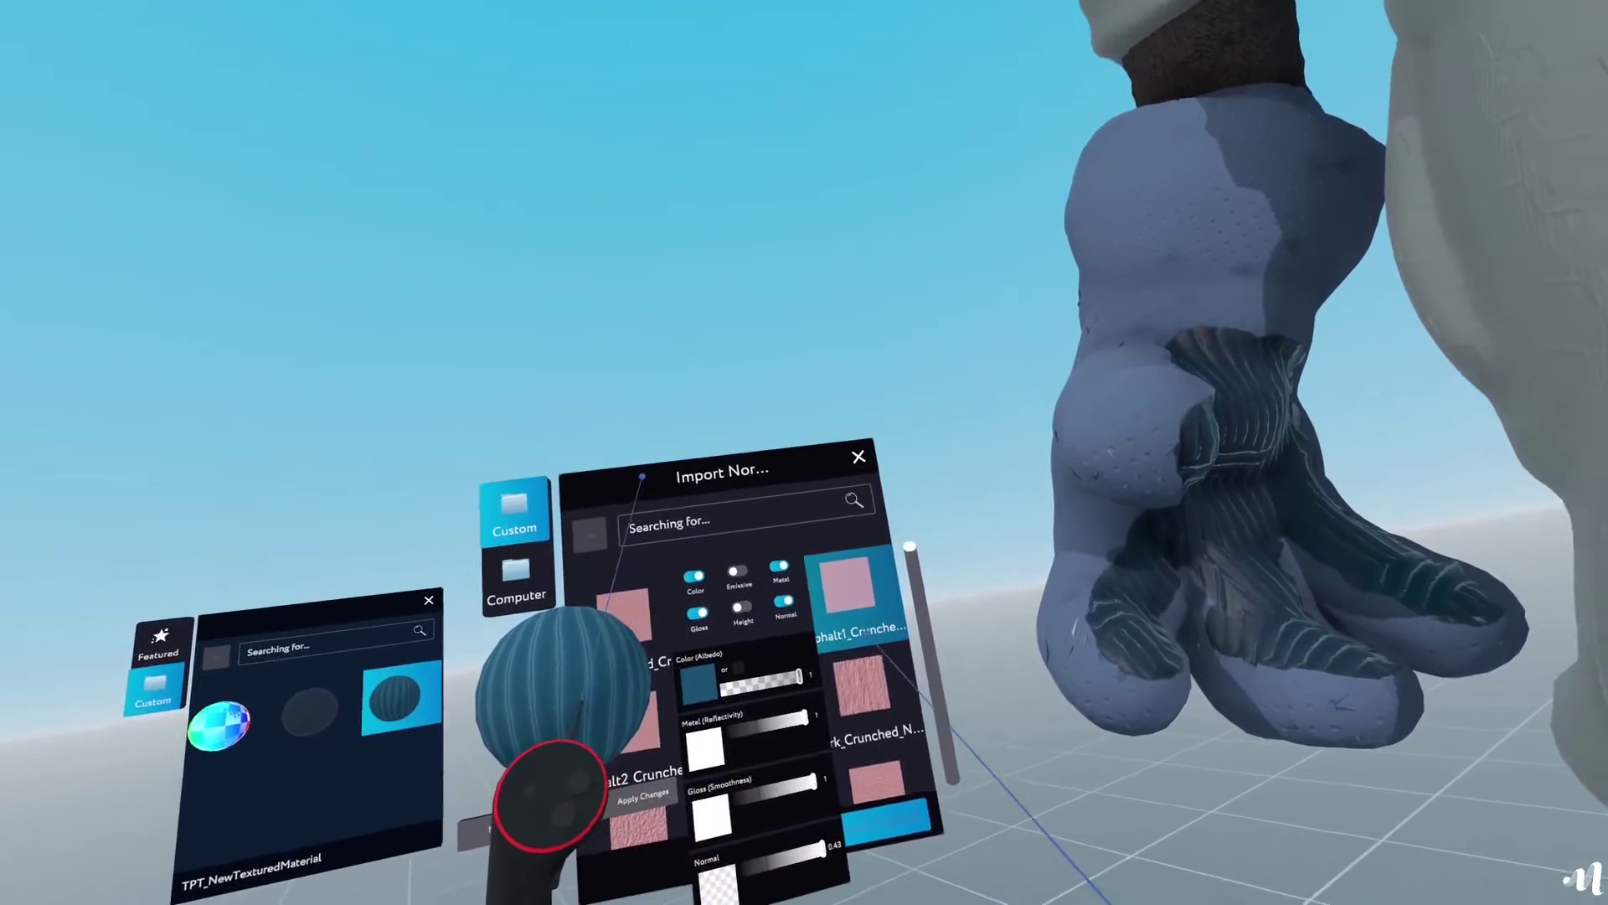
Import the Fabric5_Crunched normal map into the material's Normal slot.
scroll(904, 670, "down", 6)
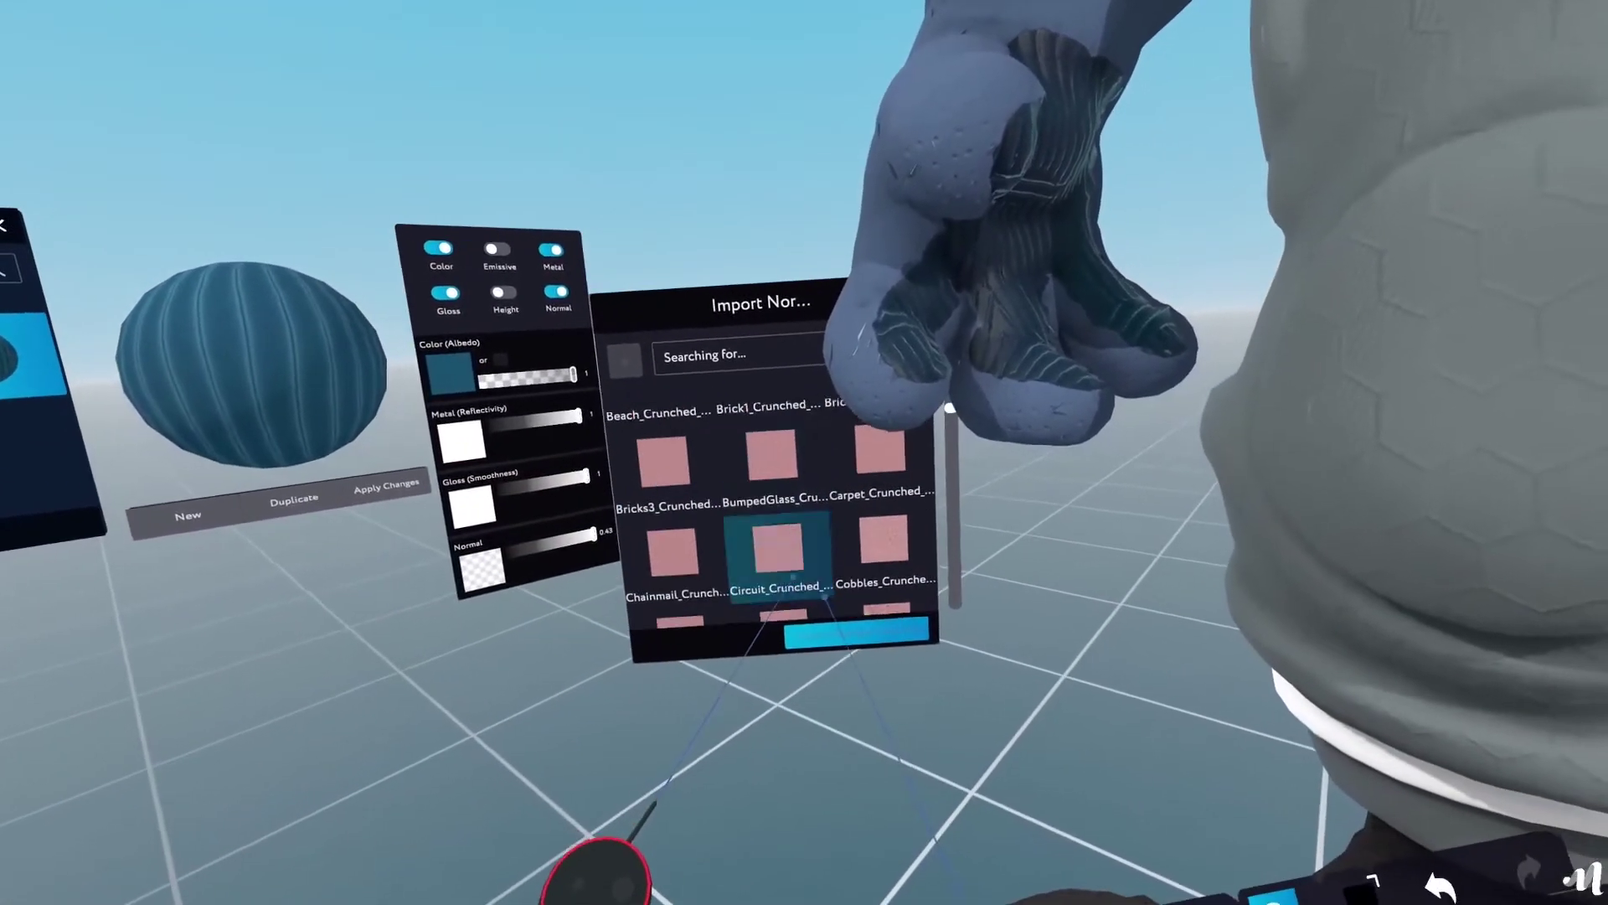
scroll(786, 611, "down", 2)
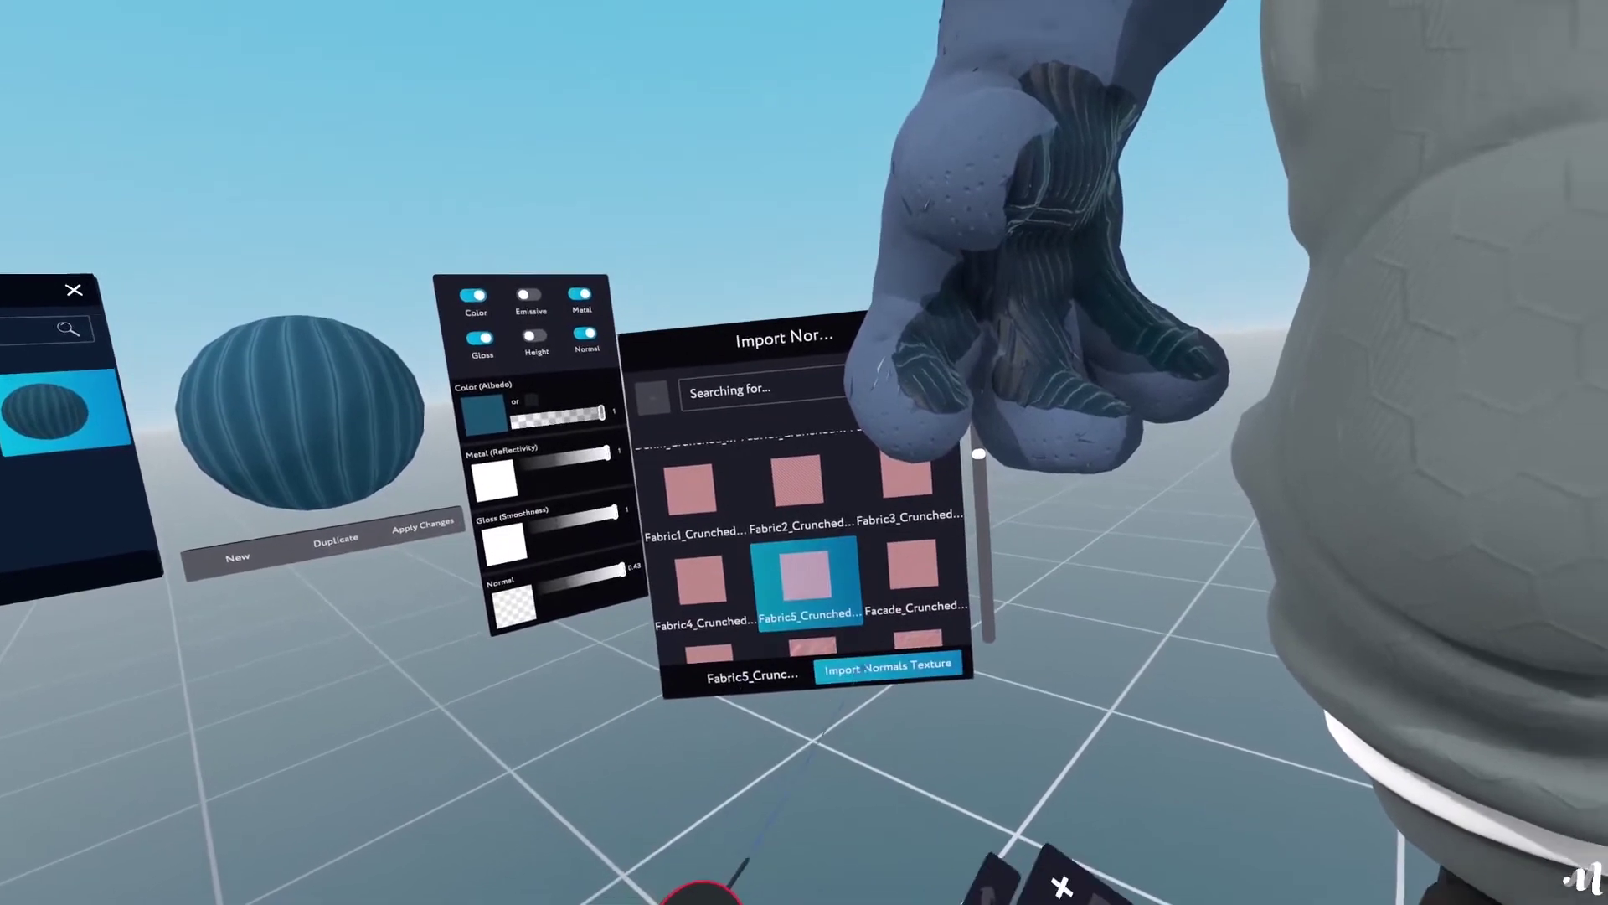
left_click(842, 652)
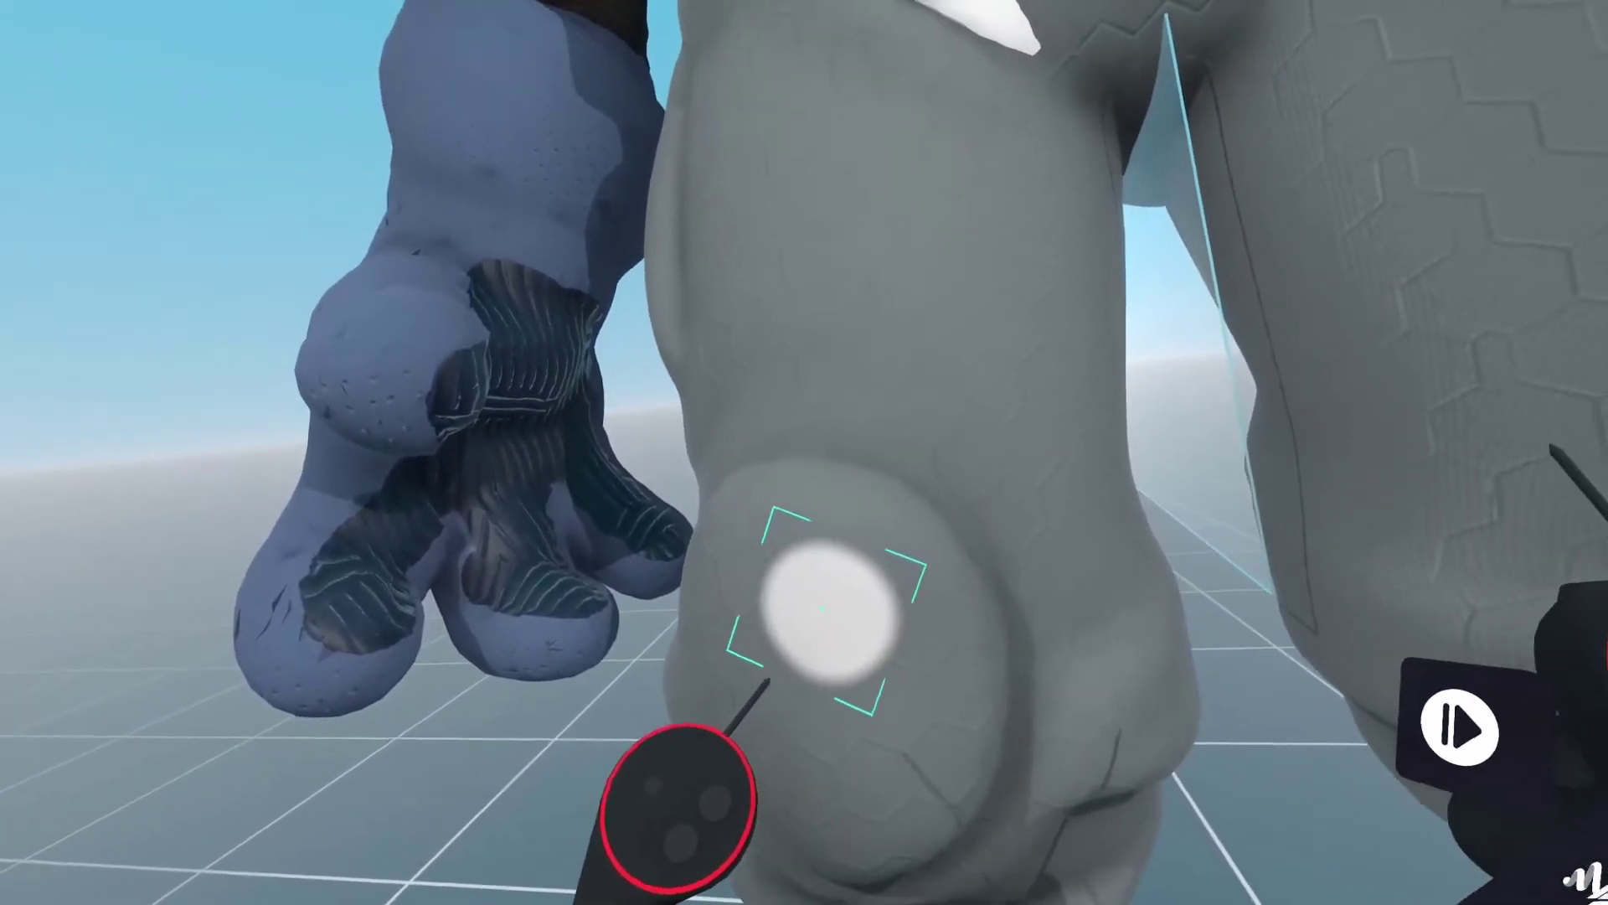
Erase a large white oval on the knee of the grey suit.
mouse_move(821, 602)
left_mouse_down()
mouse_move(785, 566)
mouse_move(804, 595)
mouse_move(750, 557)
mouse_move(763, 565)
mouse_move(743, 570)
mouse_move(808, 636)
left_mouse_up()
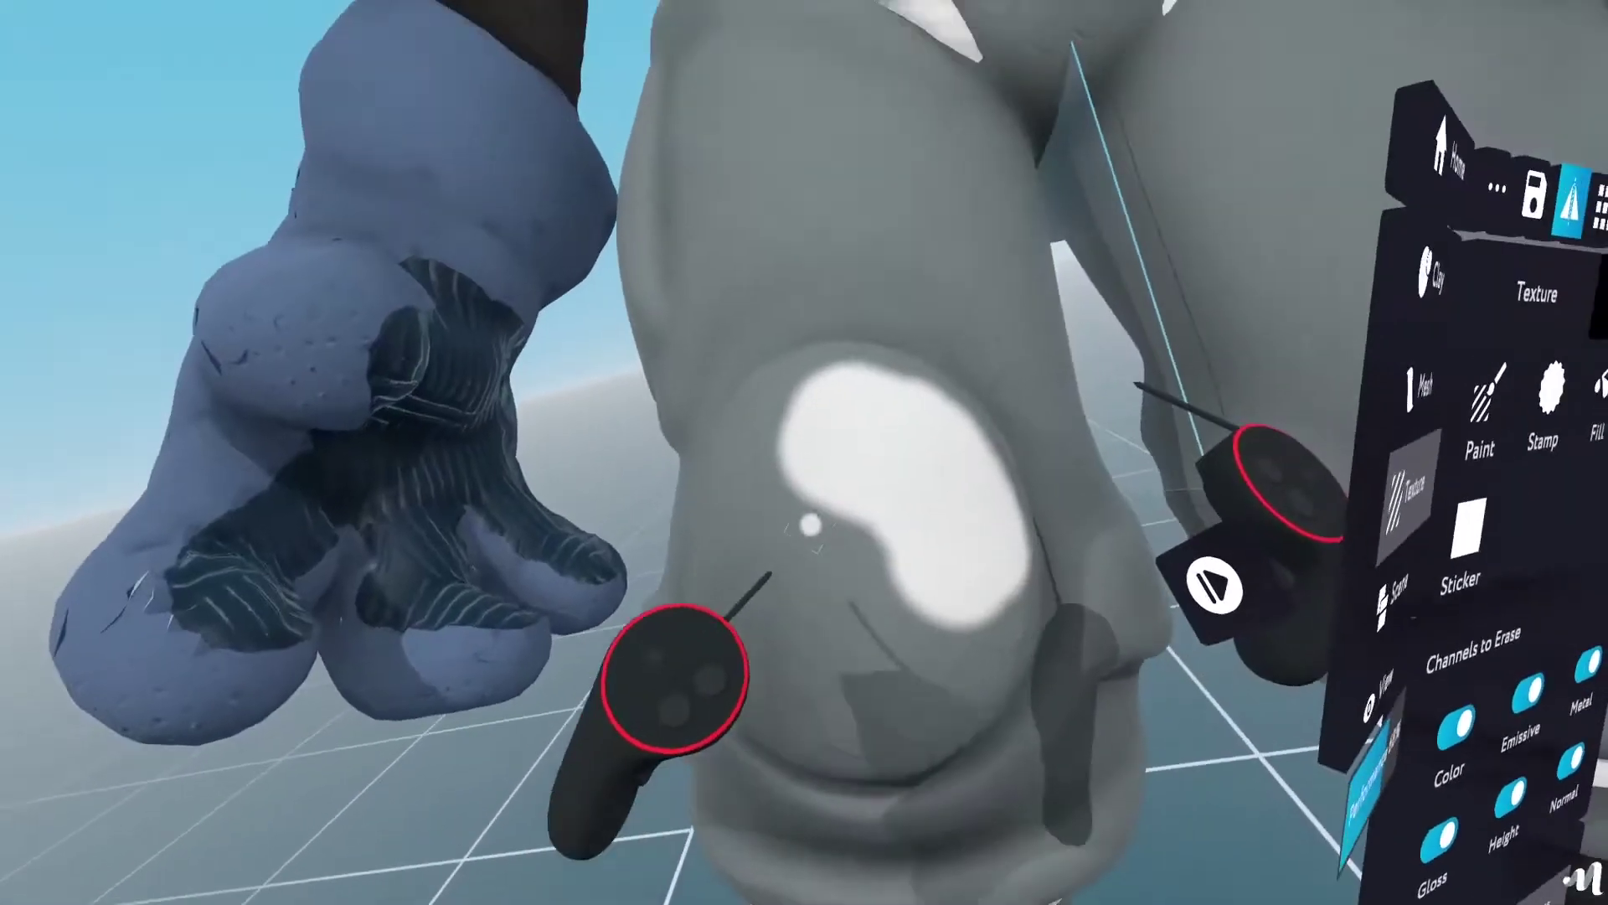
left_click_drag(771, 574, 766, 599)
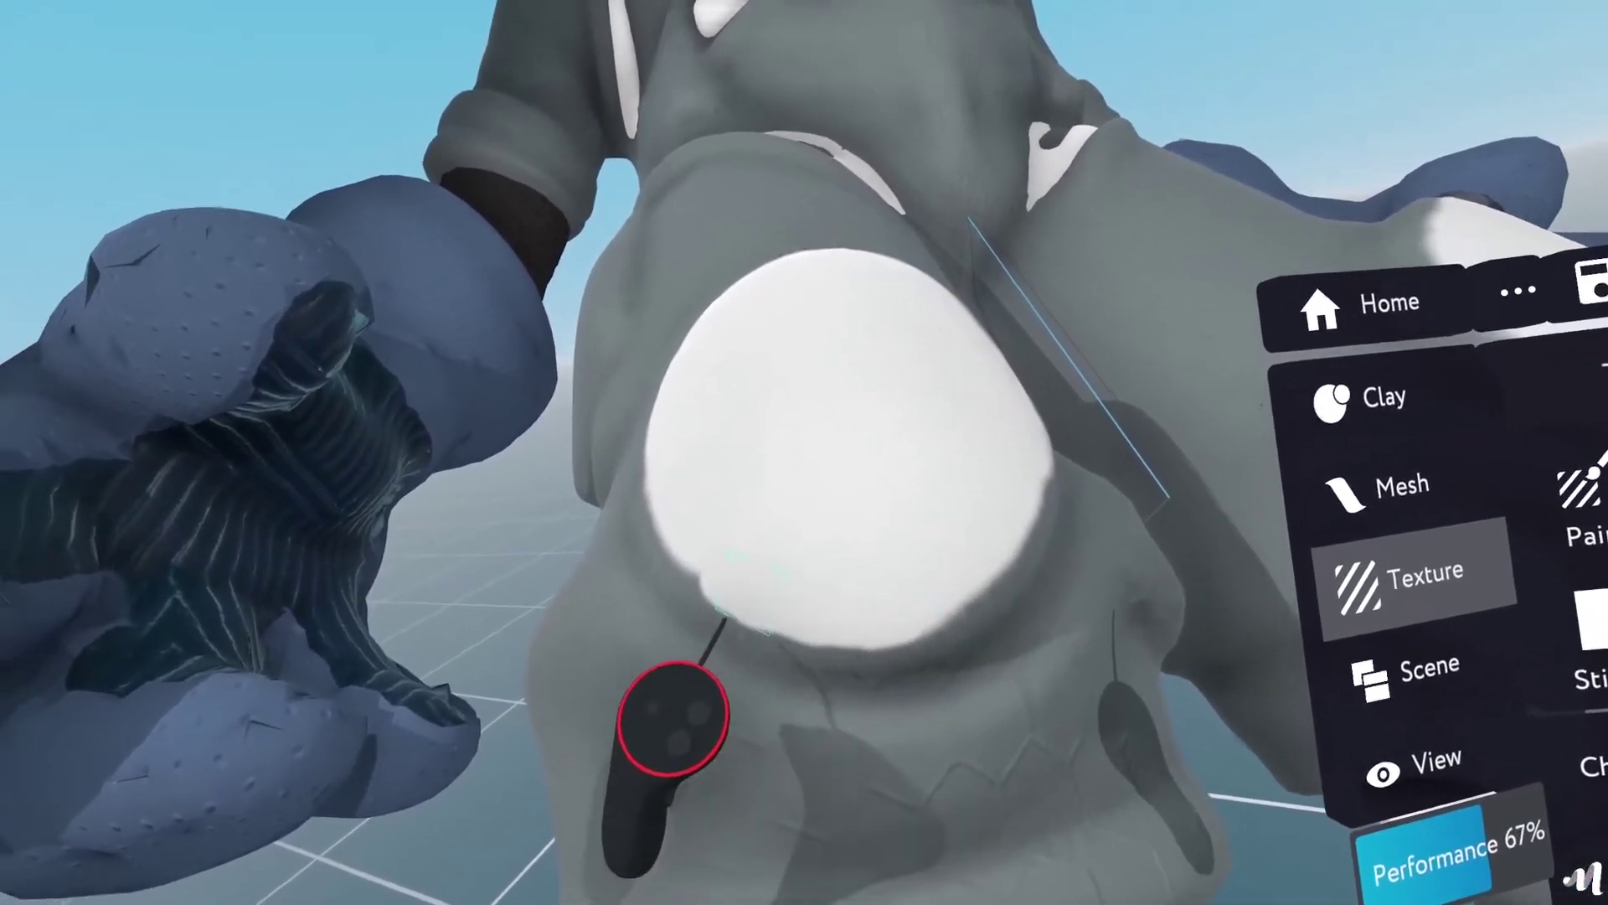
left_click(1481, 611)
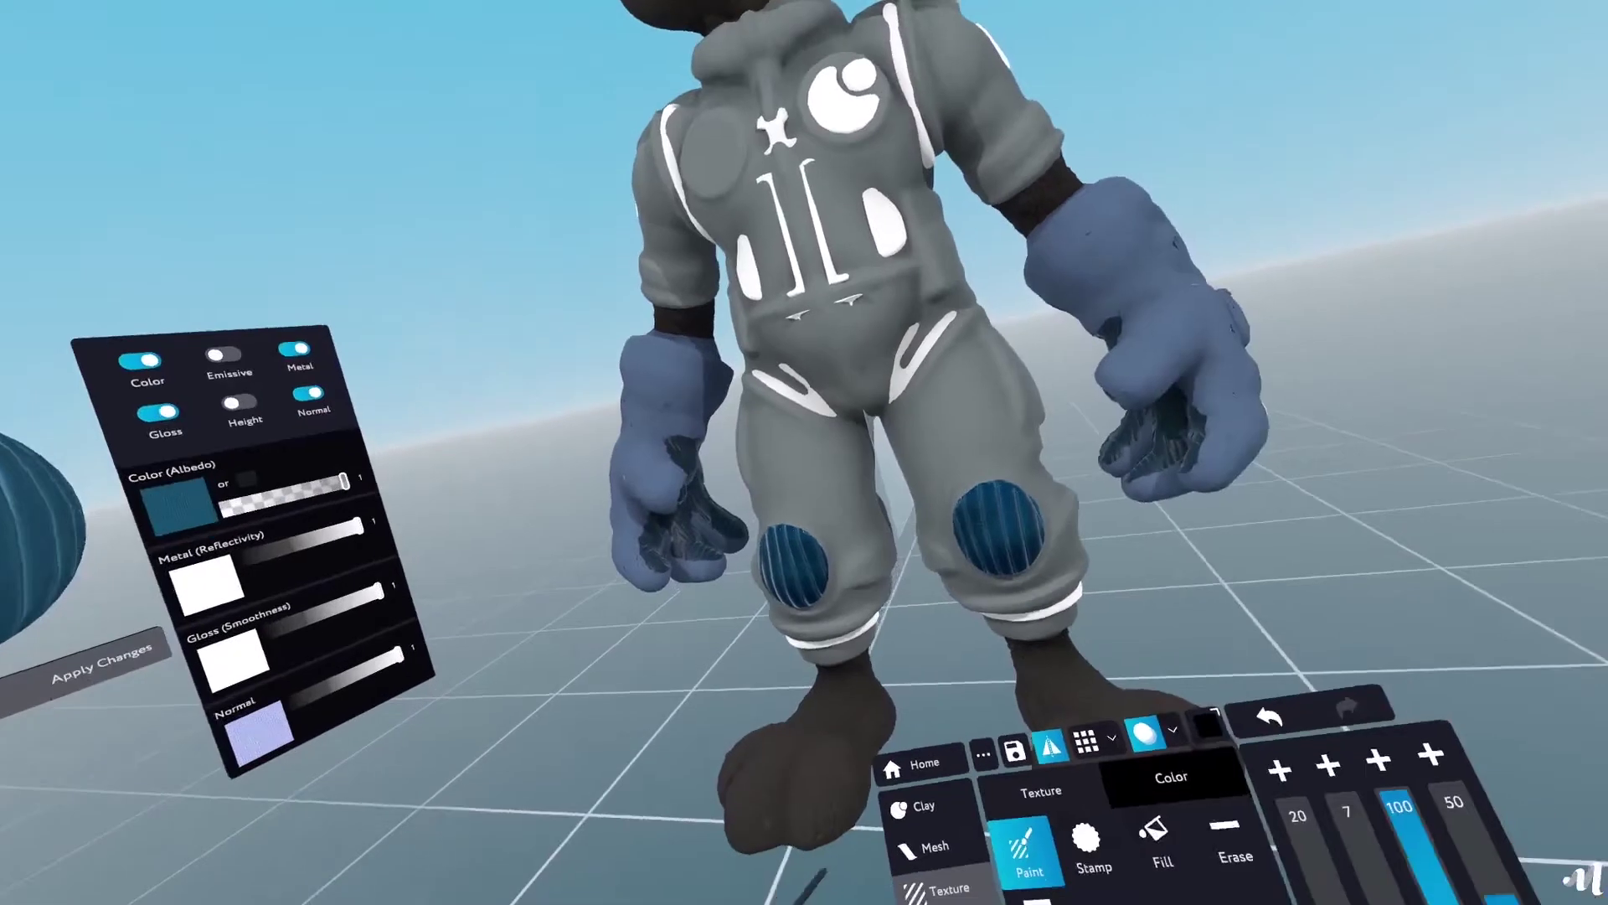
Pick the Color brush and set its paint colour to dark grey 424242.
left_click(1040, 791)
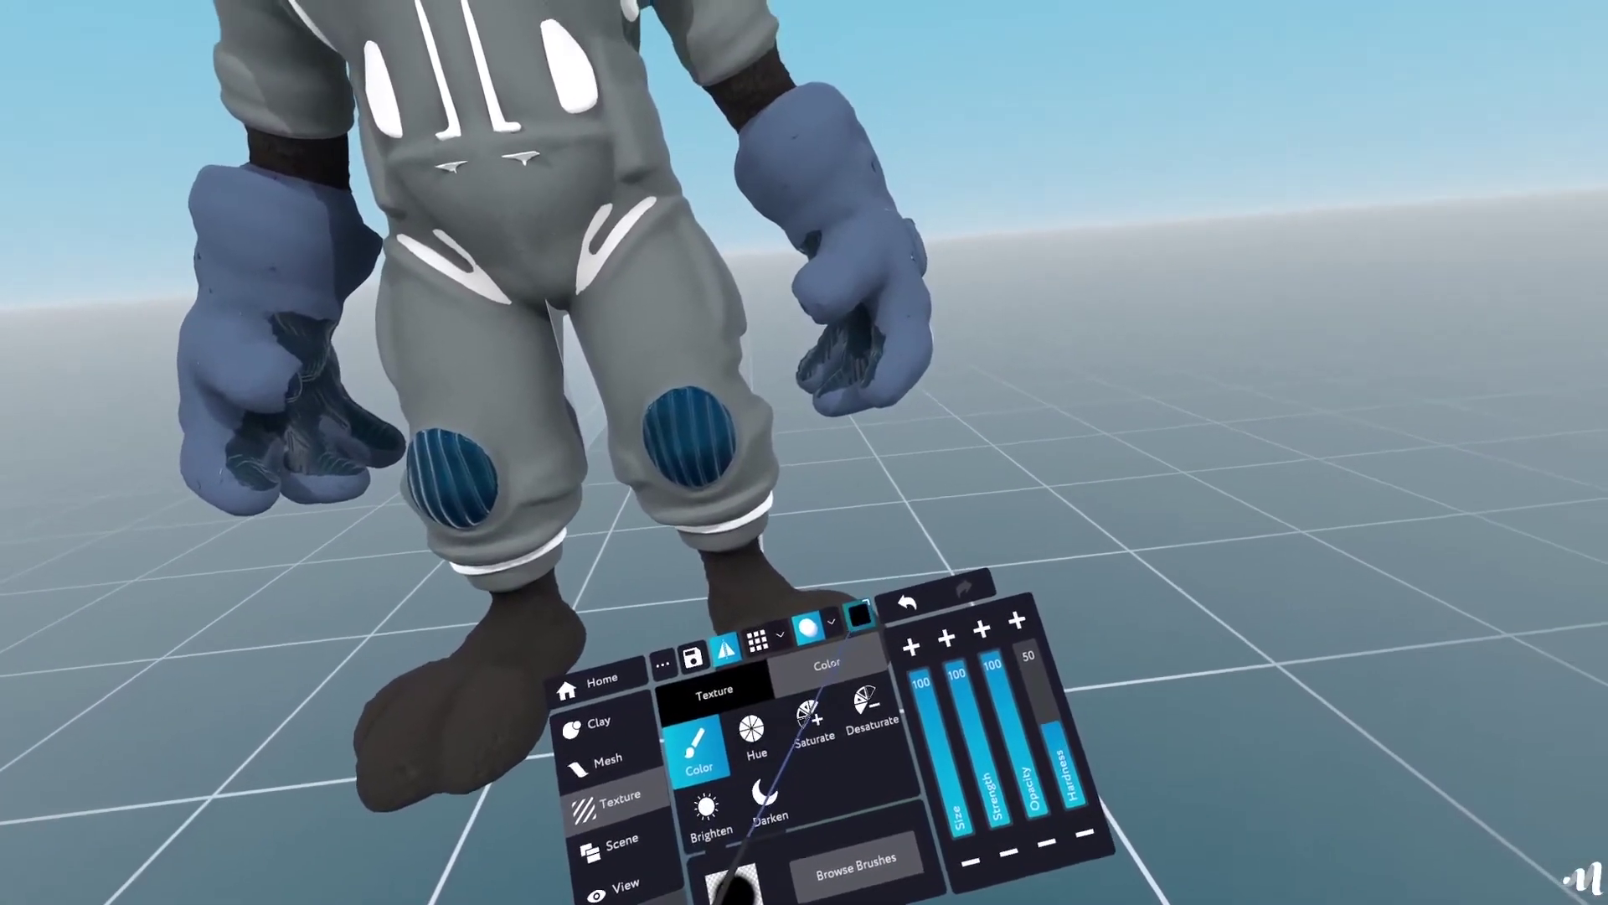
left_click(965, 549)
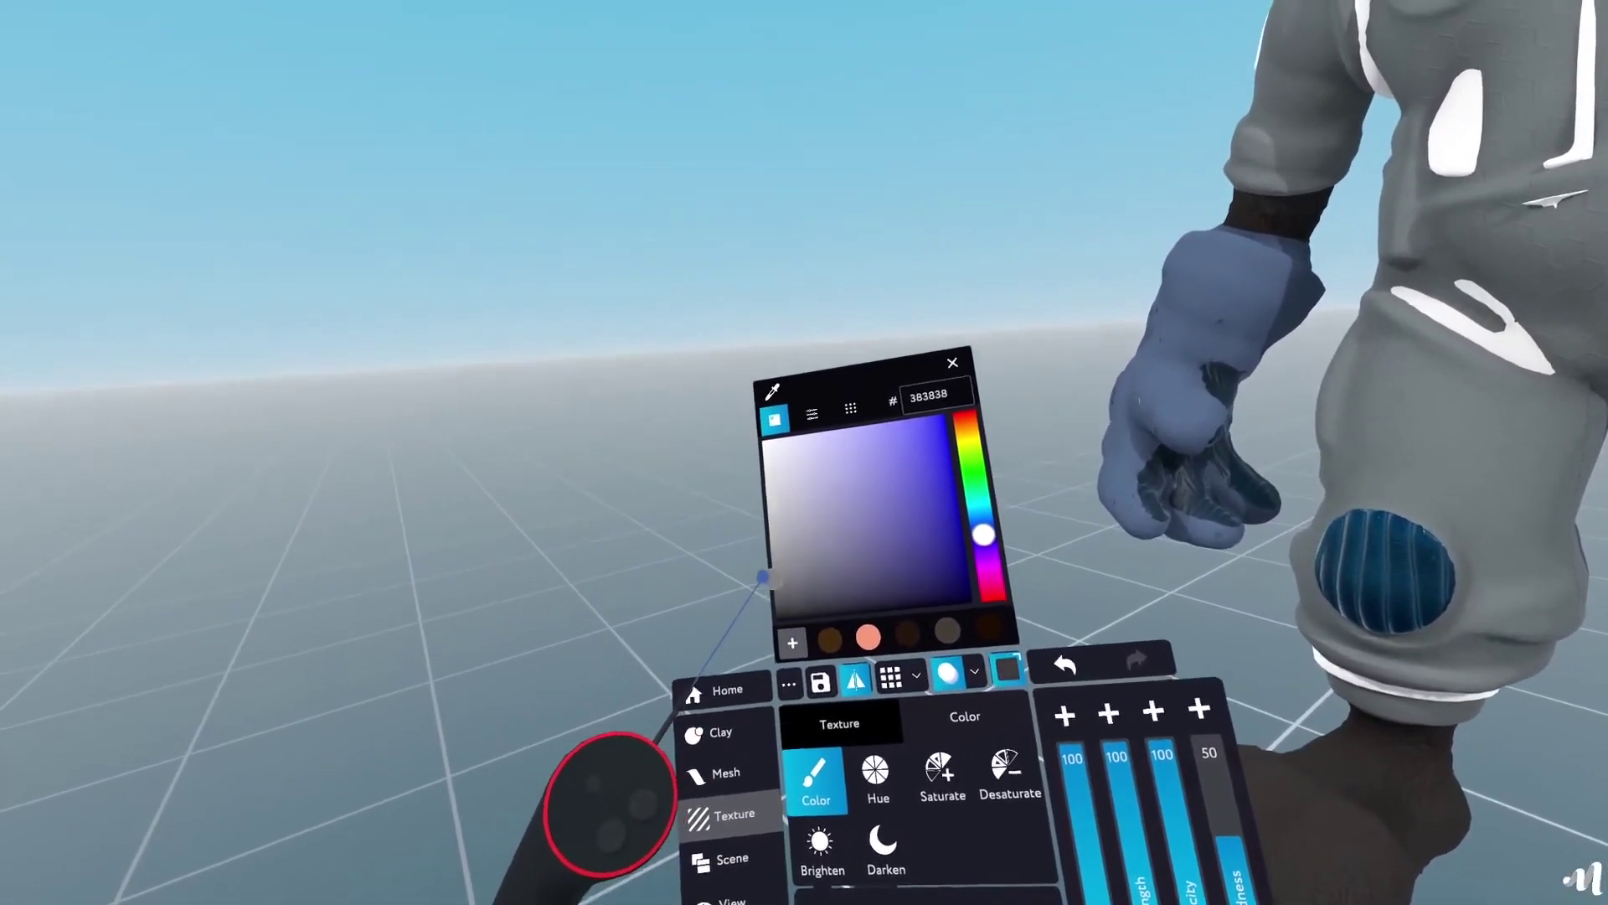
left_click_drag(760, 576, 758, 587)
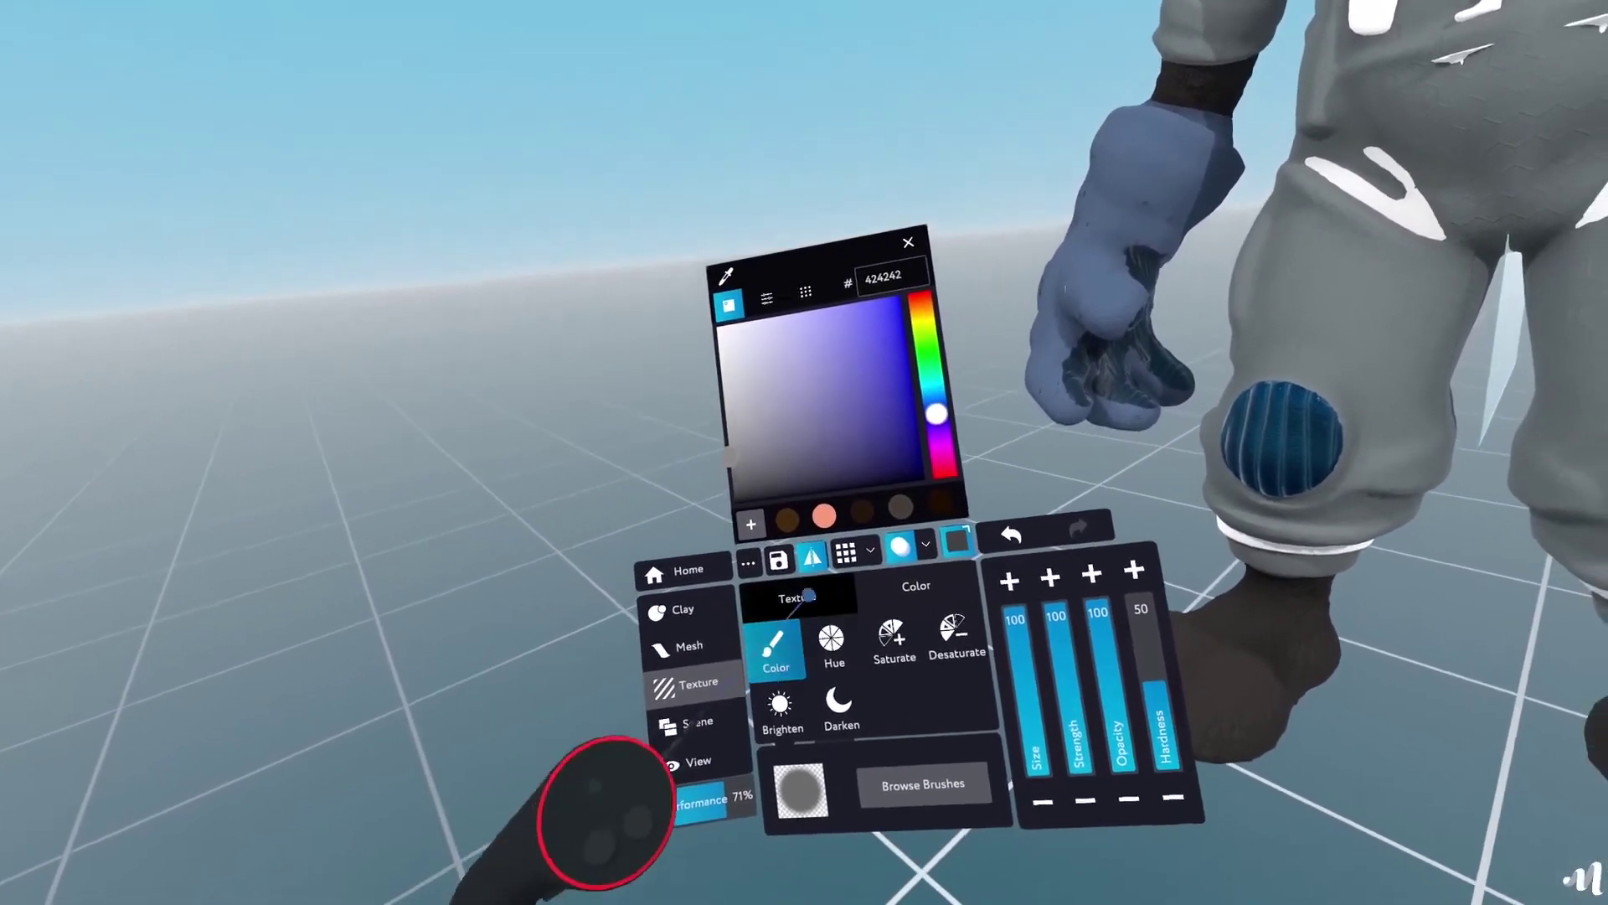